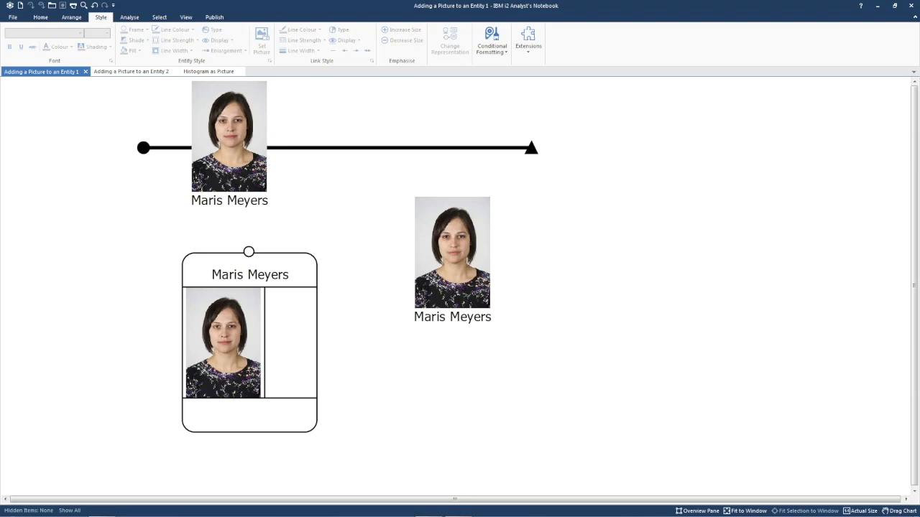
click(453, 257)
mouse_move(452, 258)
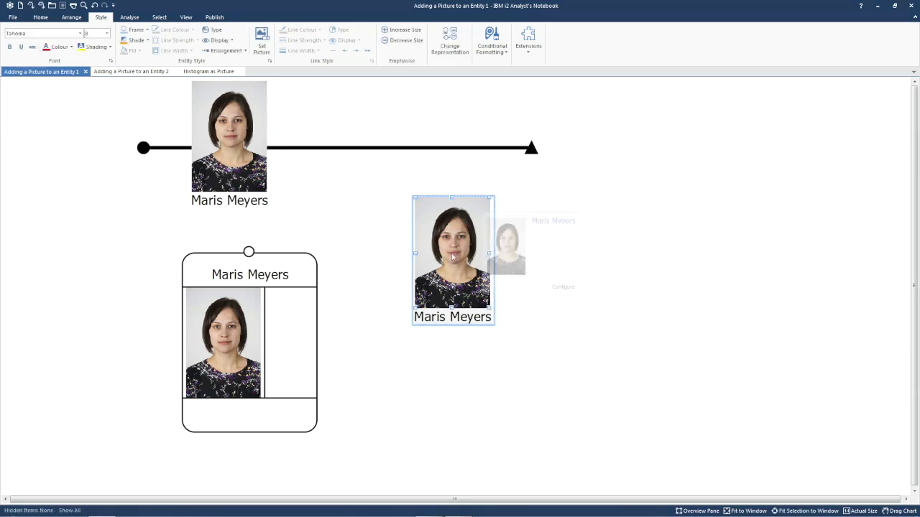
click(243, 155)
mouse_move(243, 155)
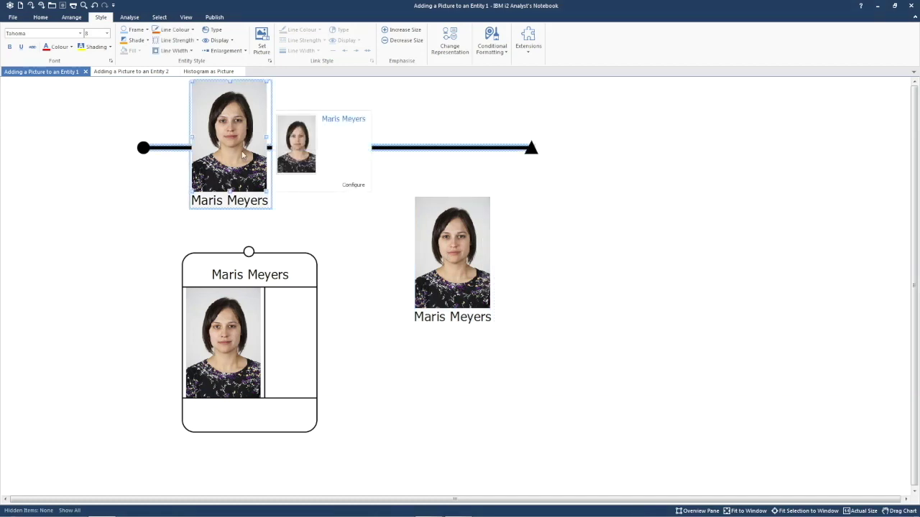
click(287, 324)
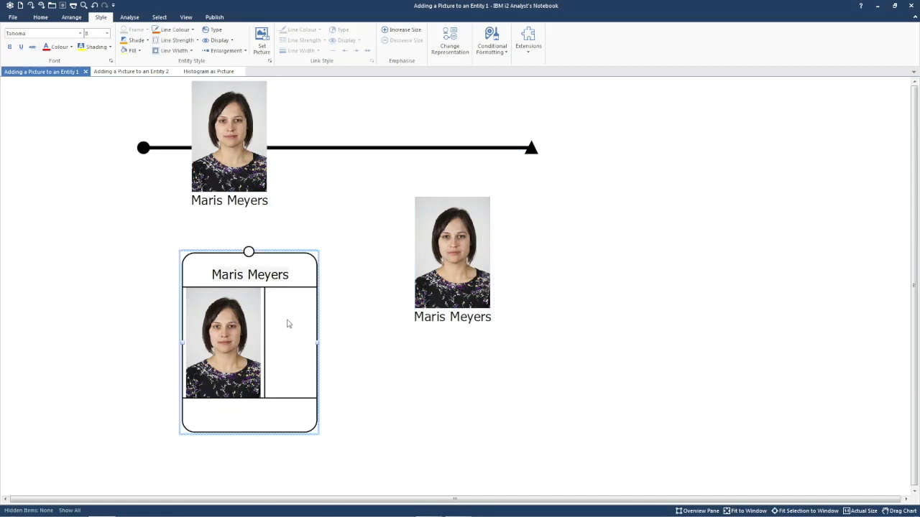
click(361, 301)
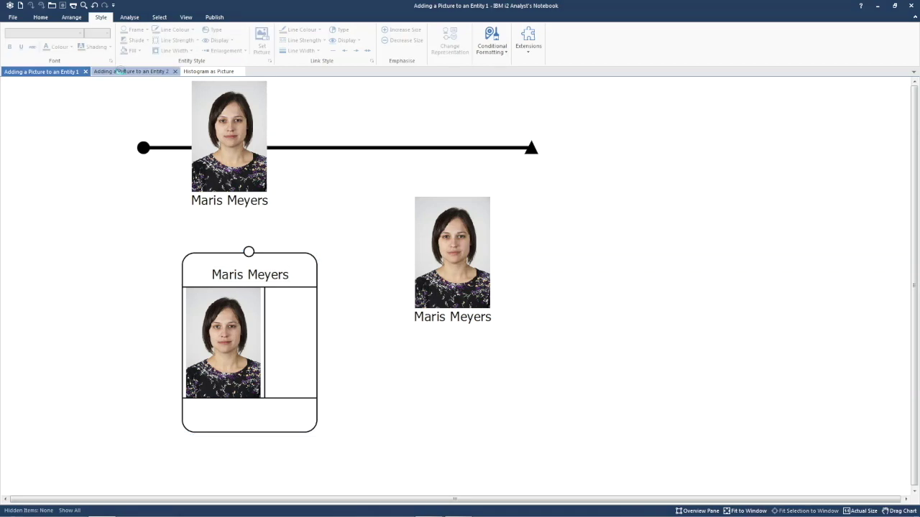
Step: Drag the Maris Meyers and Robert Smith photos from Course Files onto their entities in the Entity 2 chart
click(120, 72)
click(244, 221)
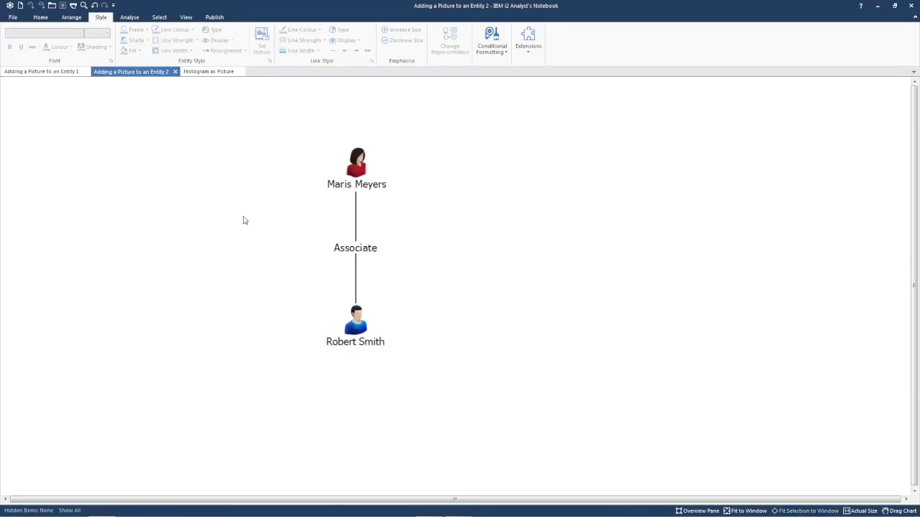
key(alt+Tab)
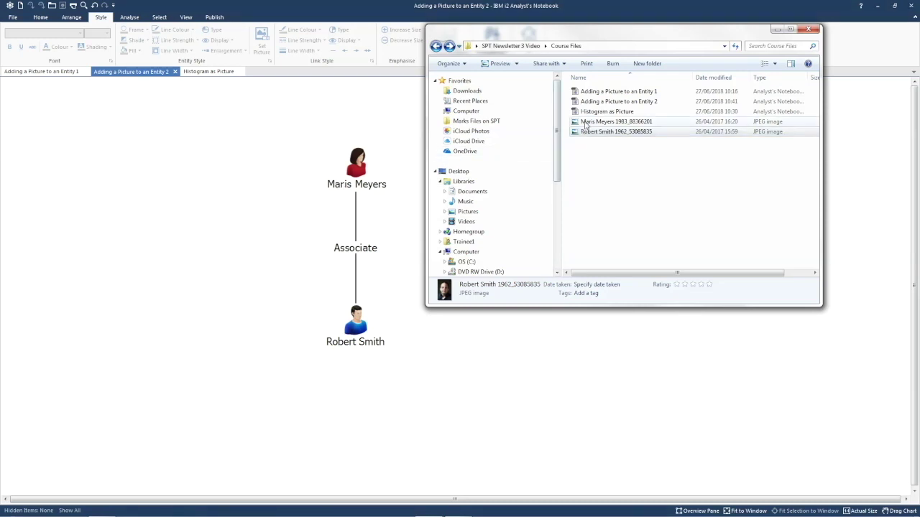
click(586, 123)
drag(586, 123, 361, 165)
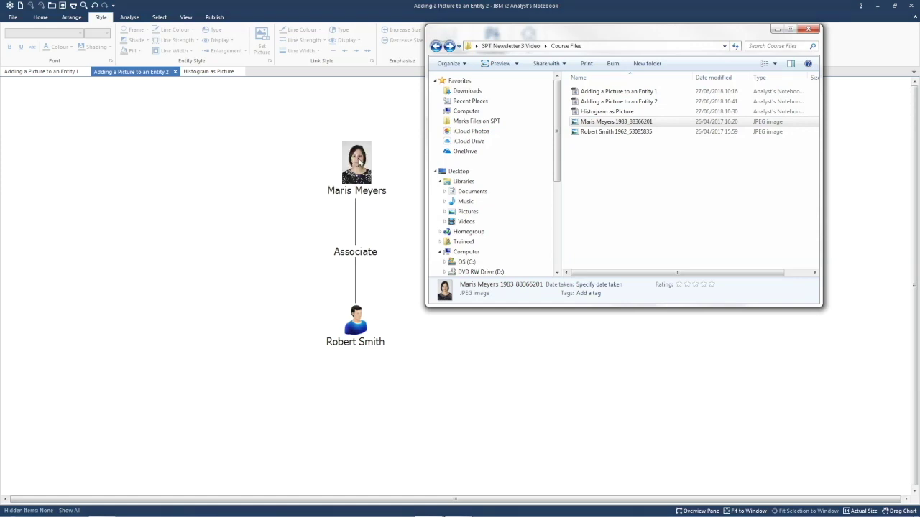
drag(606, 135, 359, 323)
click(258, 239)
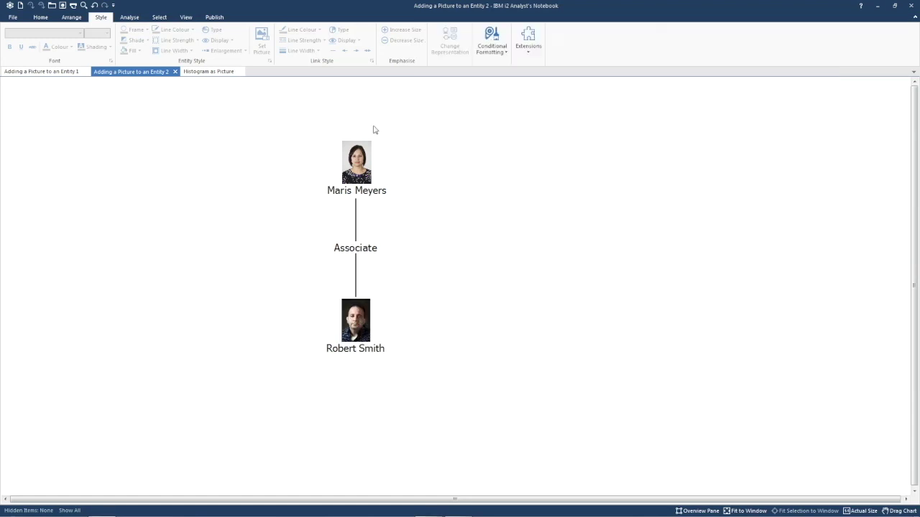
click(355, 163)
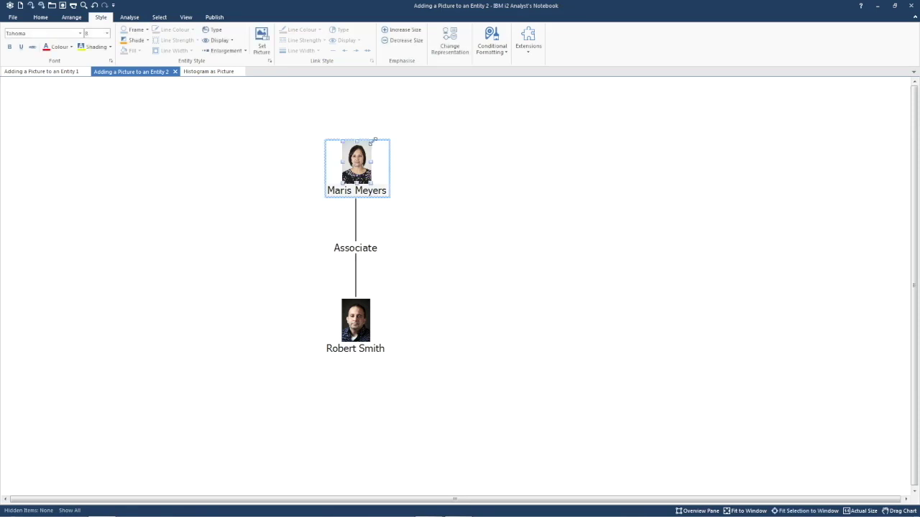
mouse_move(373, 141)
mouse_down()
mouse_move(400, 103)
mouse_move(377, 146)
mouse_up()
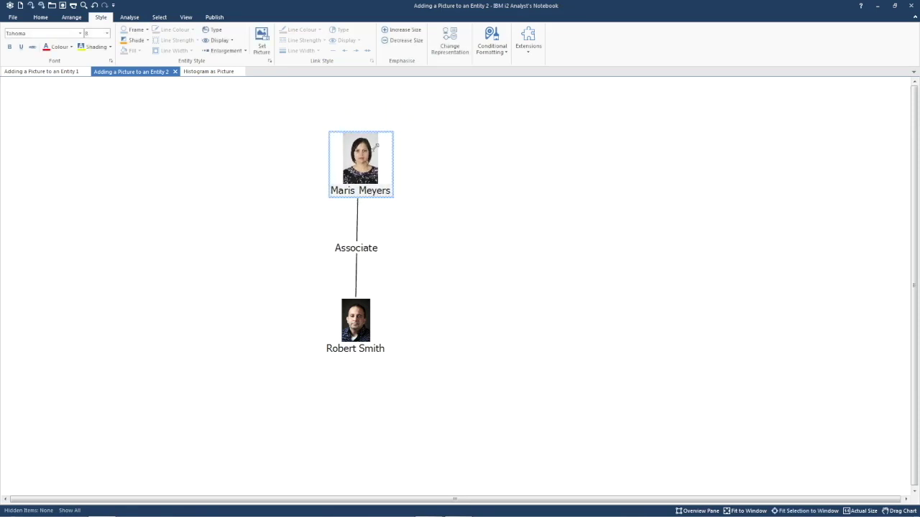
click(441, 152)
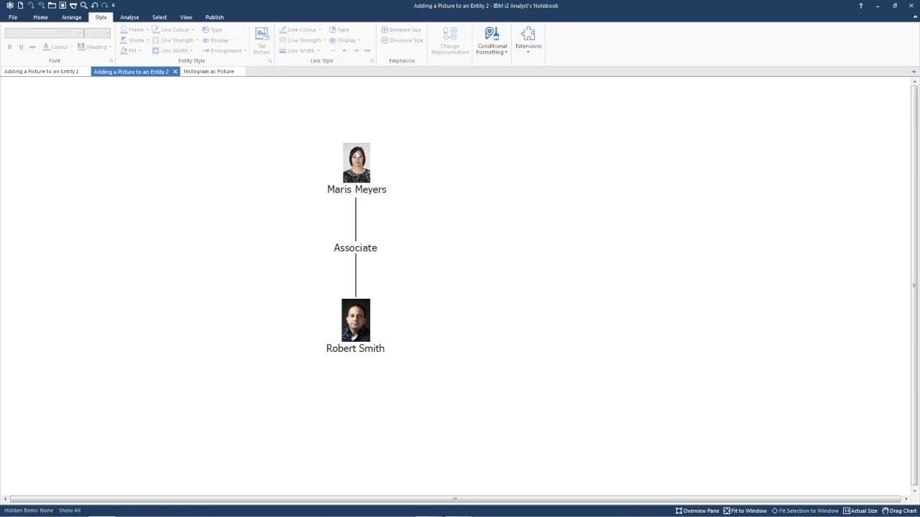
double_click(357, 155)
click(399, 268)
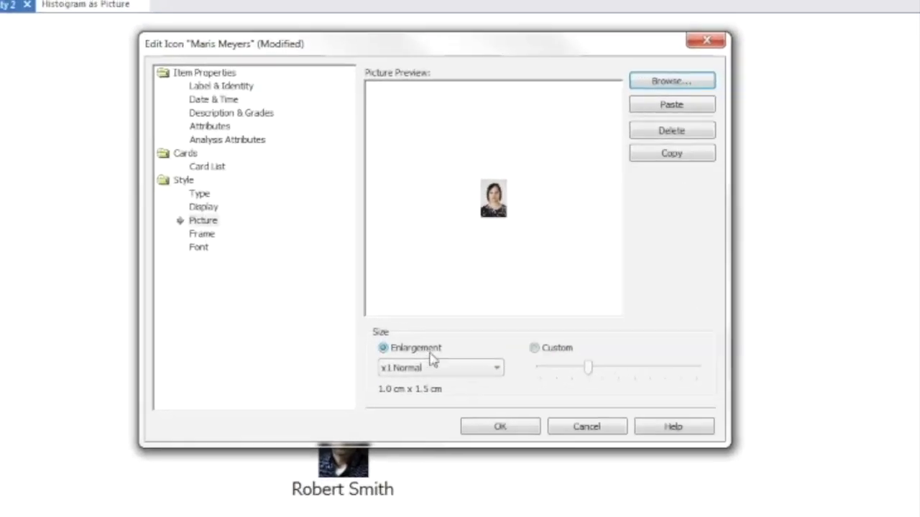
click(493, 370)
click(455, 410)
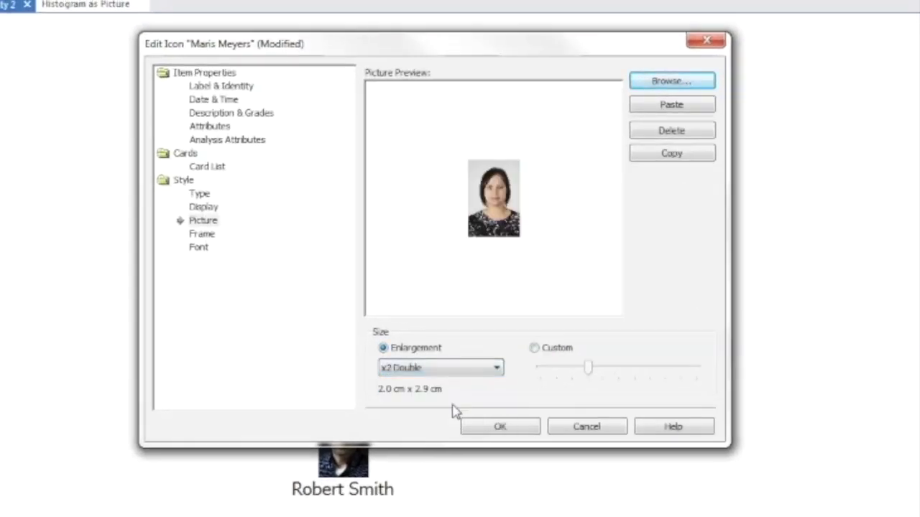
click(498, 368)
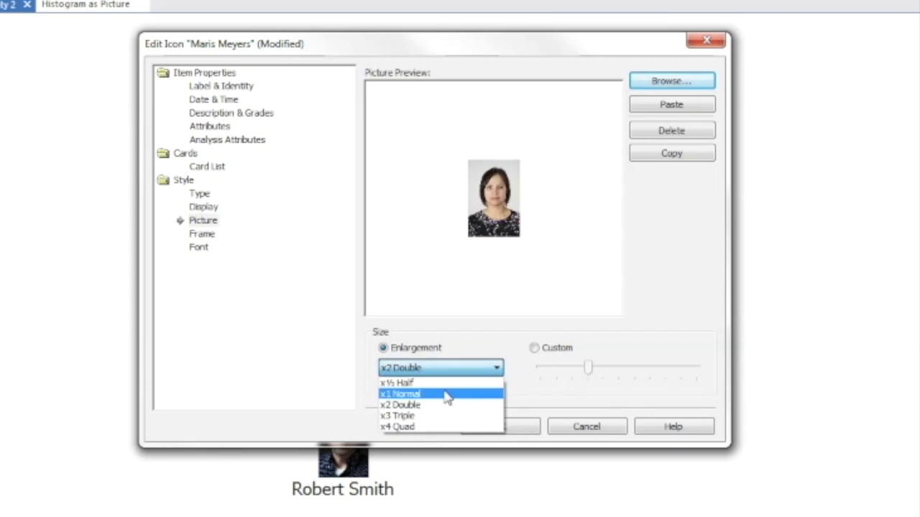
click(446, 395)
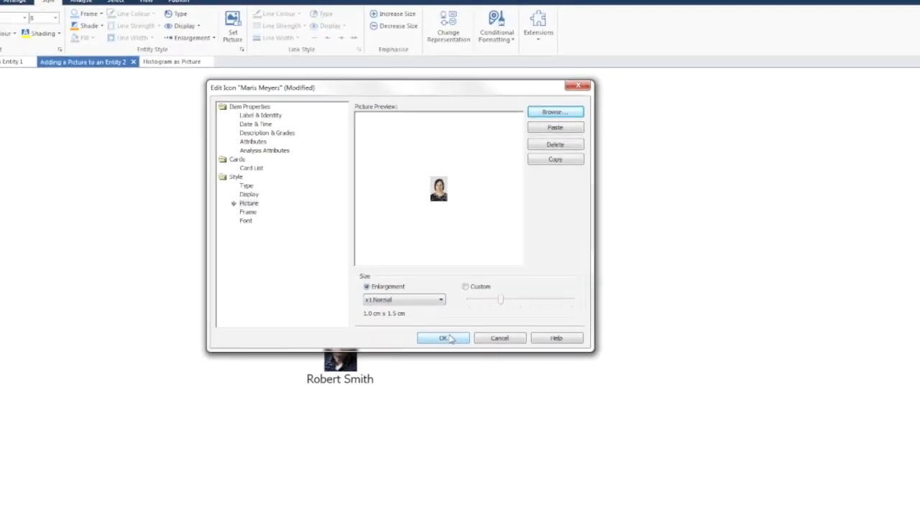
click(447, 339)
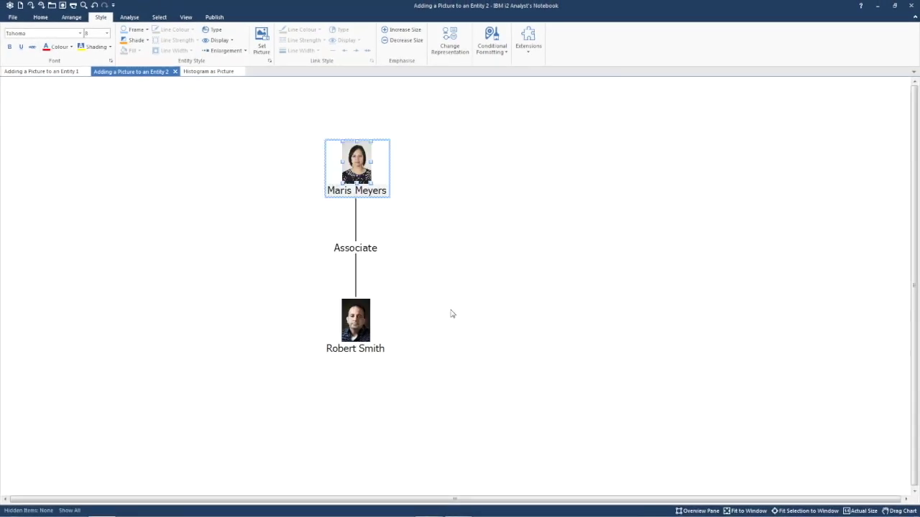
click(451, 314)
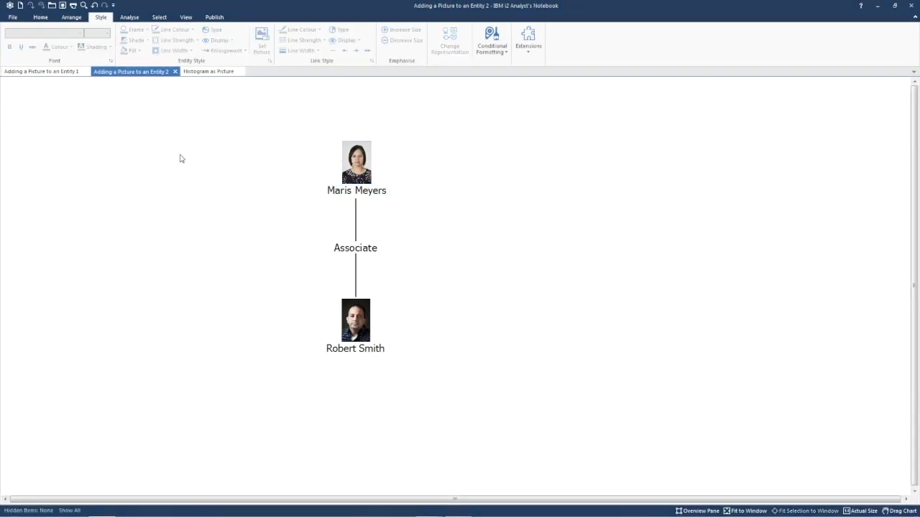
Step: Open the Histogram as Picture chart and view a Telephone Call link's details without changing them
click(209, 72)
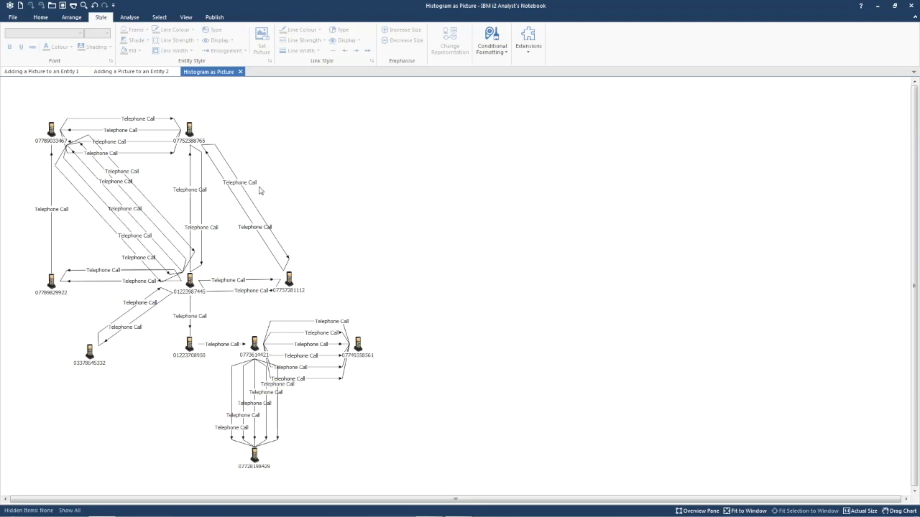
double_click(244, 185)
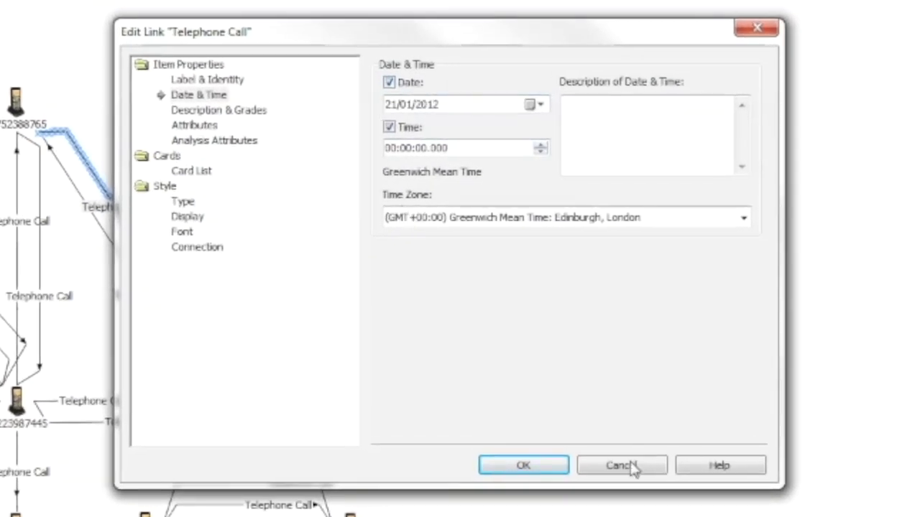
click(624, 466)
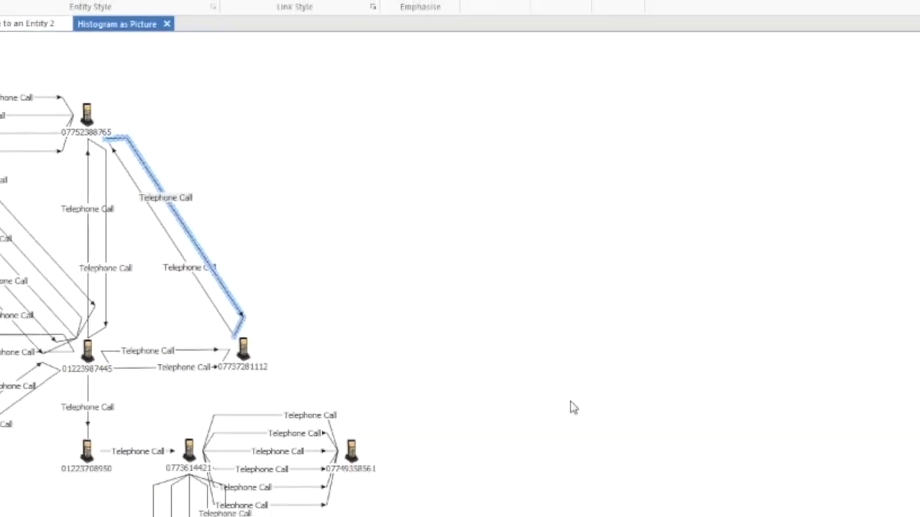
click(555, 413)
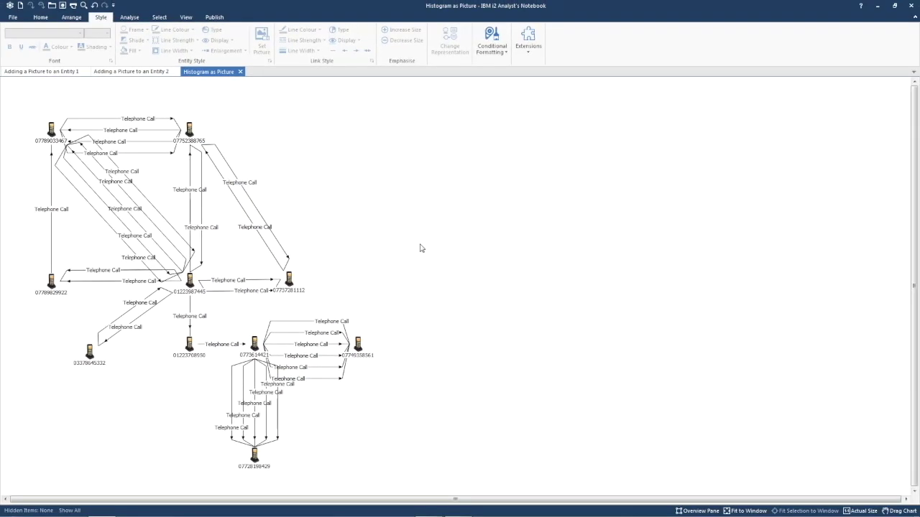
click(133, 18)
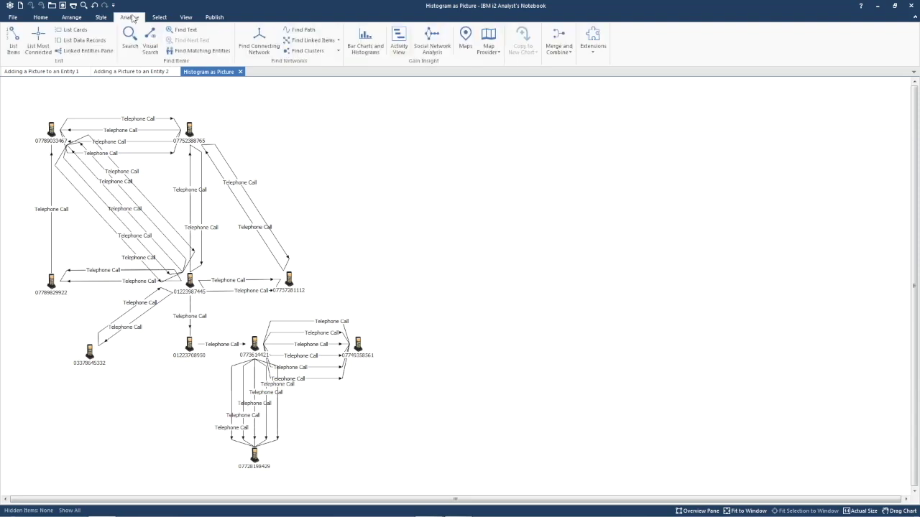
Step: Chart the 33 telephone calls as an Hour of Day histogram
click(365, 42)
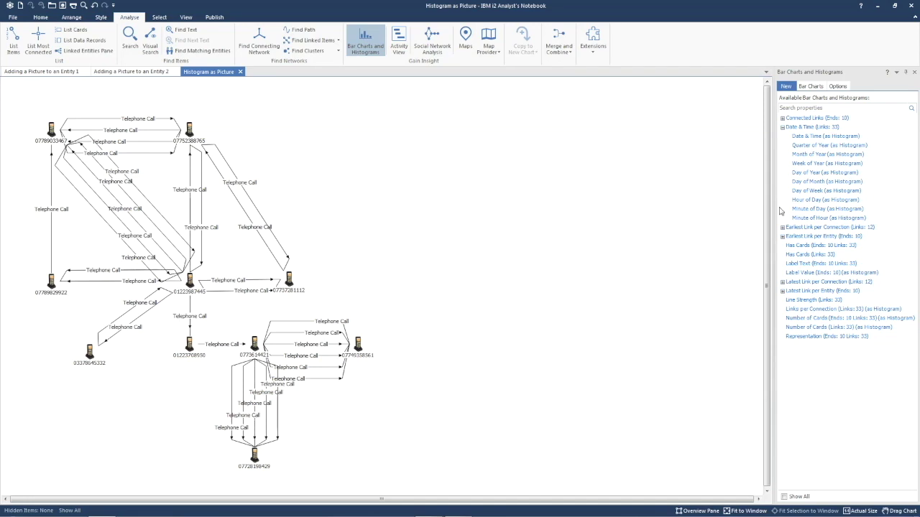
click(838, 204)
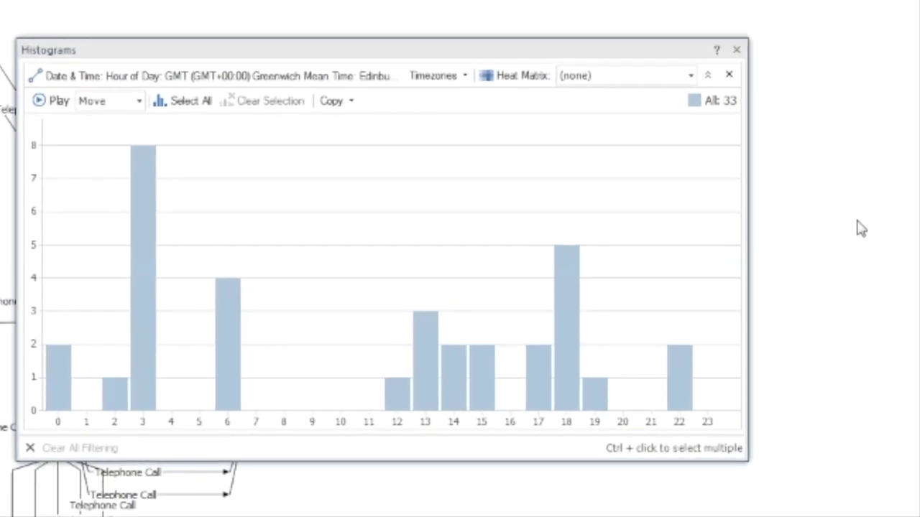
Step: Add a Date & Time: Day of Week heat matrix below the histogram and resize the window to fit
click(691, 76)
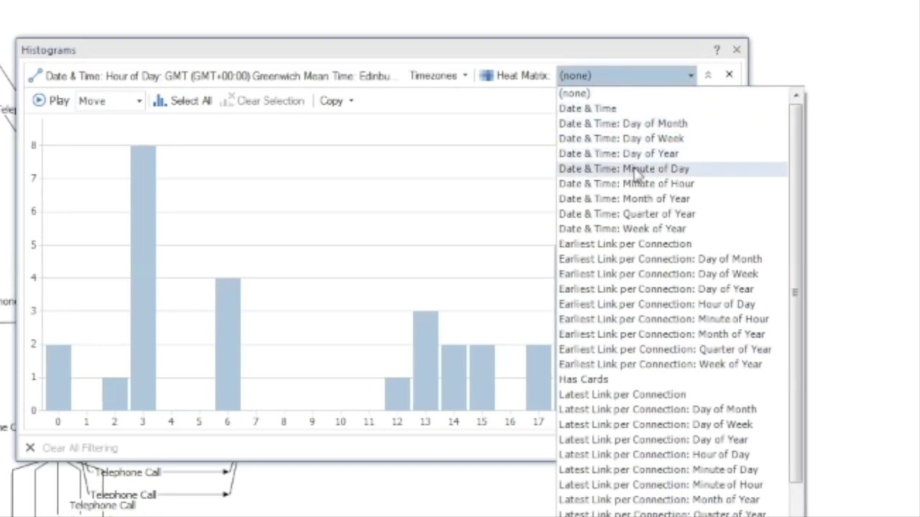
click(638, 141)
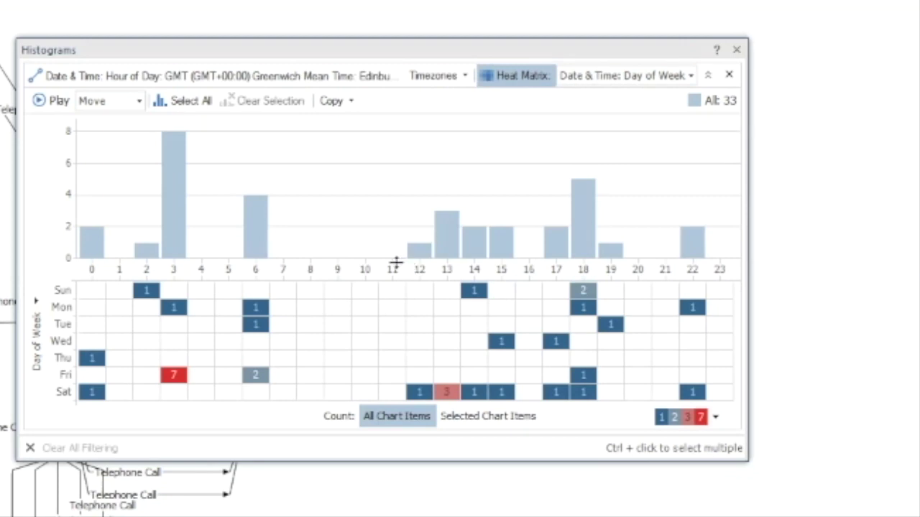
drag(393, 266, 401, 254)
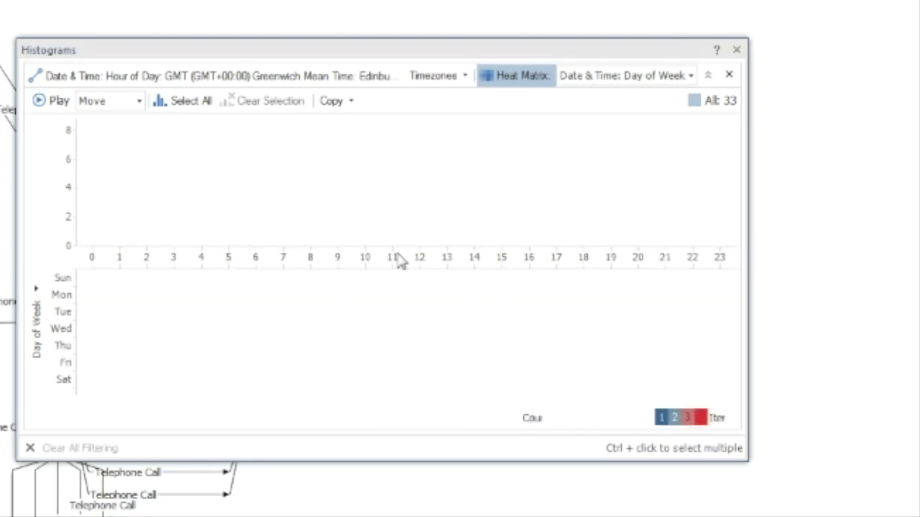
drag(746, 458, 675, 470)
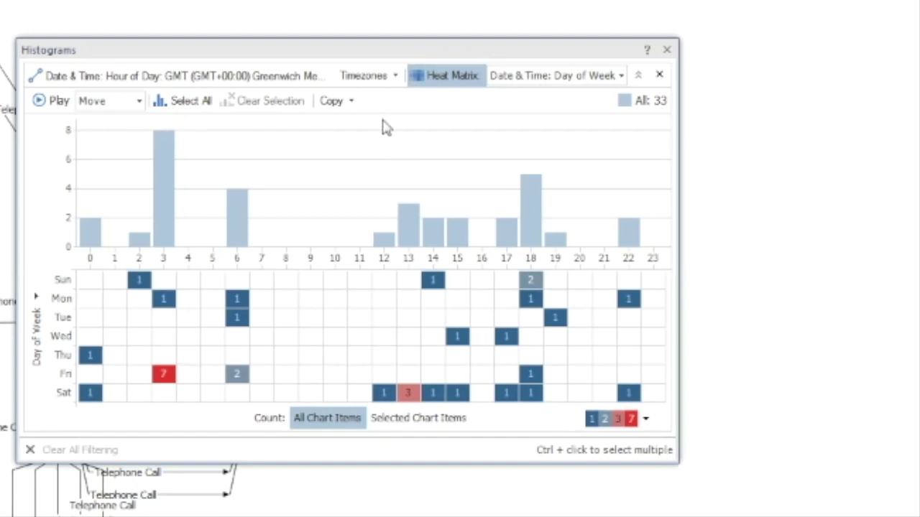
Step: Copy the histogram as a picture, close Histograms, and paste it at the chart's upper right
click(351, 103)
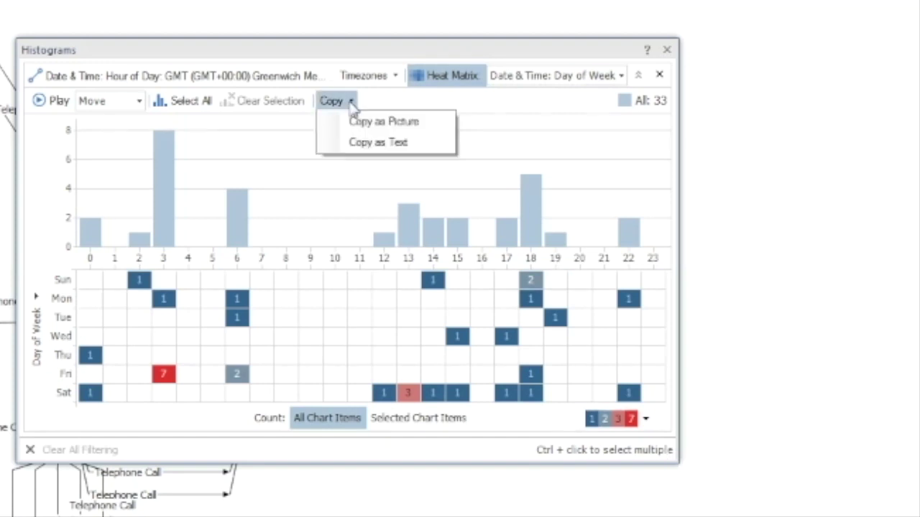
click(362, 123)
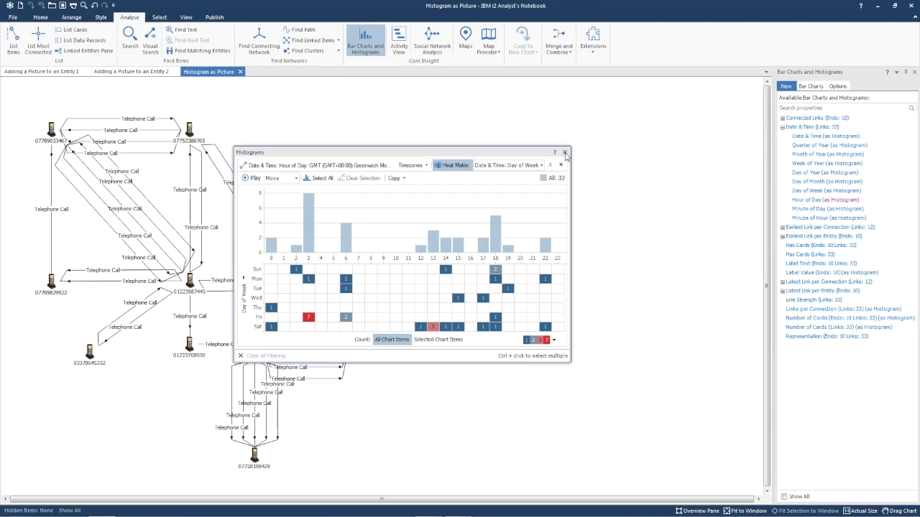
click(667, 50)
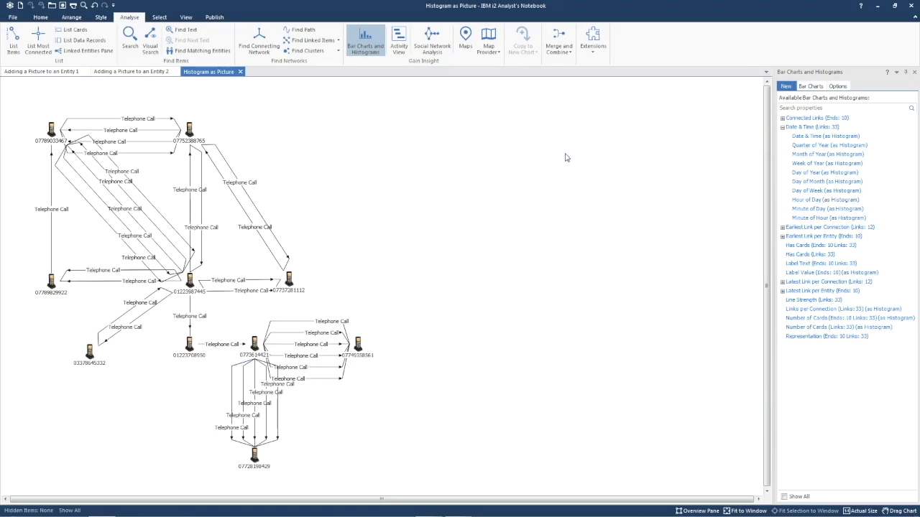
click(40, 17)
click(14, 49)
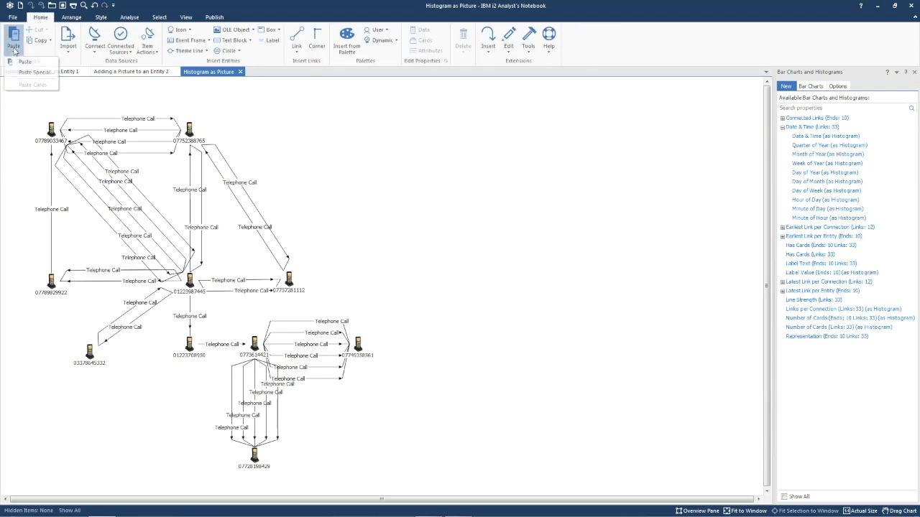
click(25, 63)
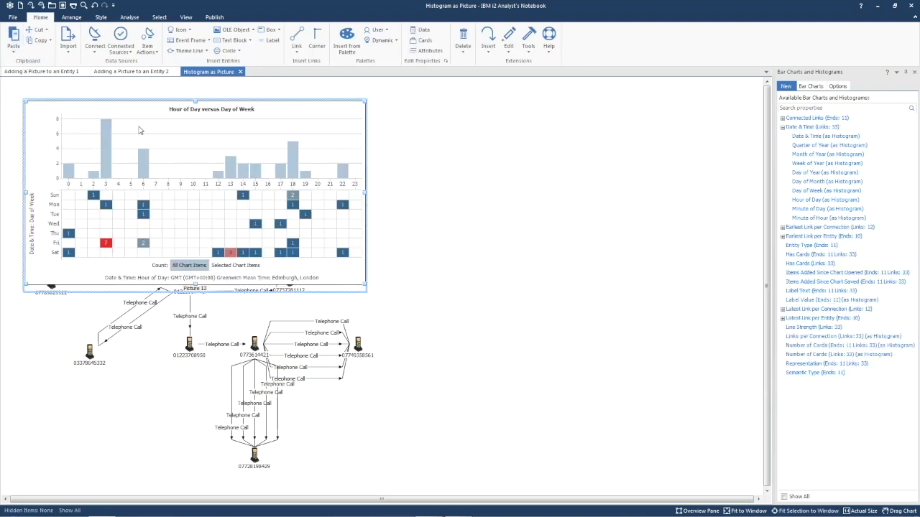
drag(140, 130, 441, 123)
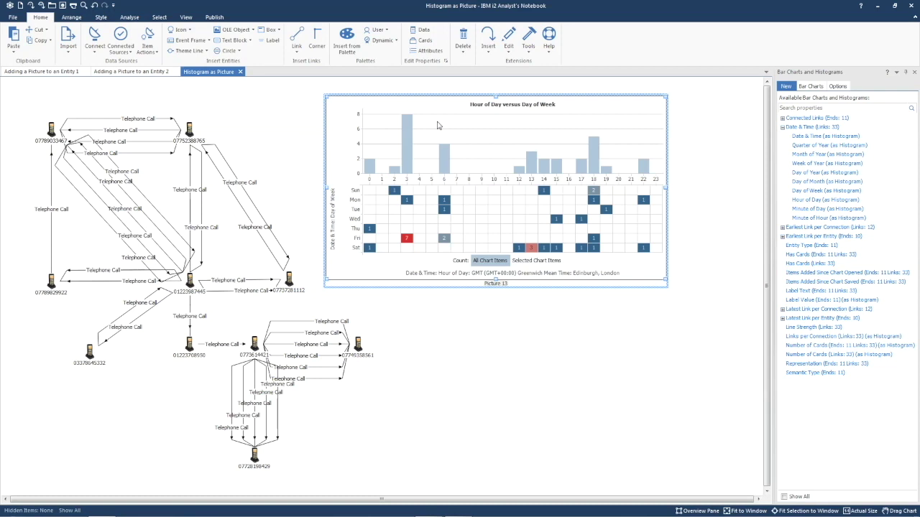
click(491, 330)
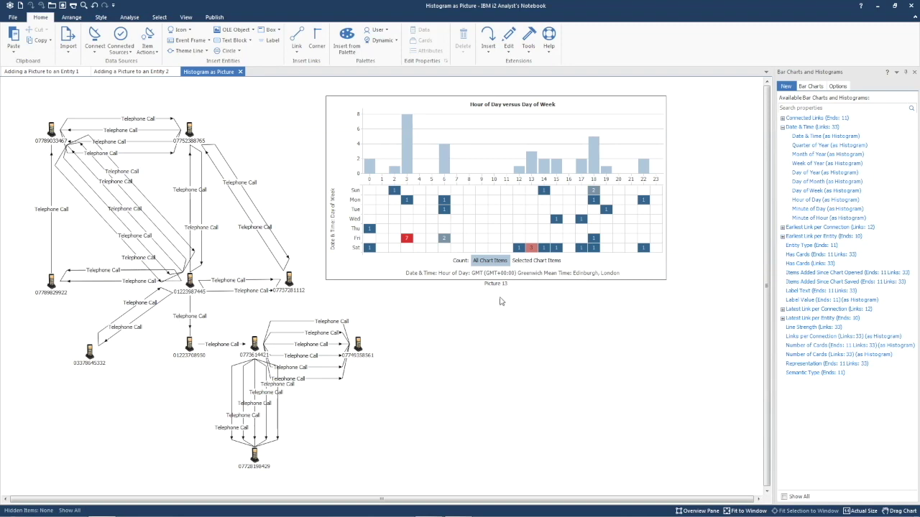
Step: Hide the pasted picture's Picture 13 label, then delete the picture from the chart
click(472, 209)
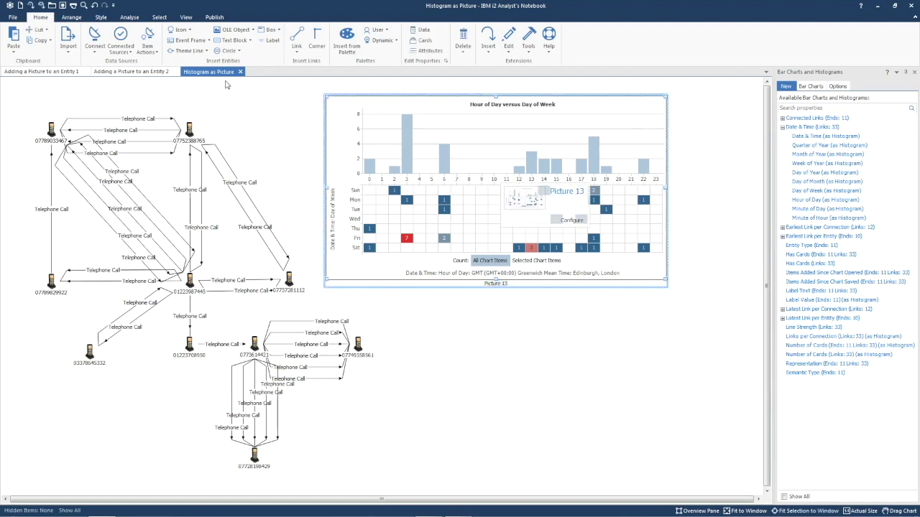
click(100, 17)
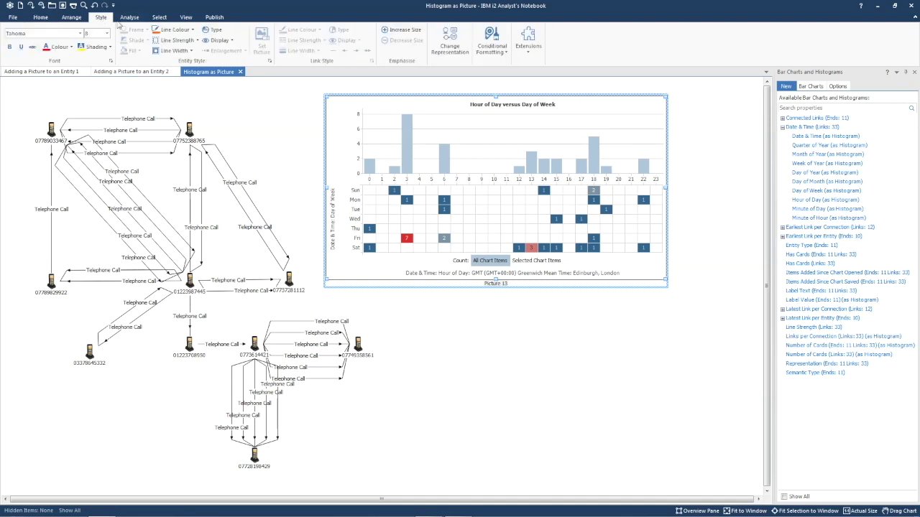
click(231, 40)
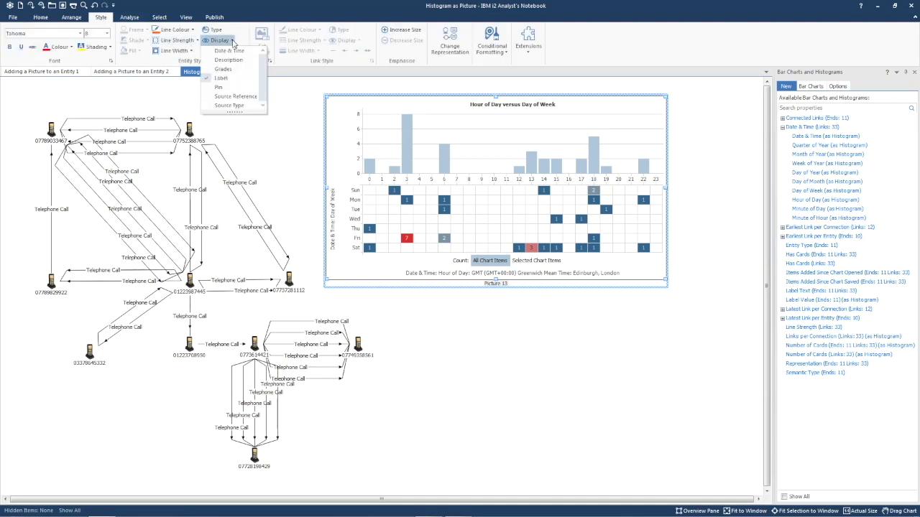
click(233, 81)
click(546, 356)
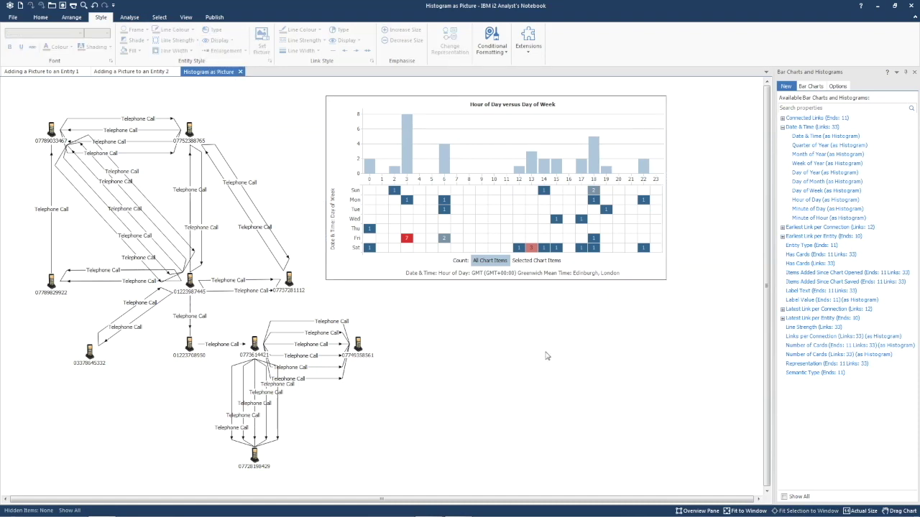
click(514, 267)
key(Delete)
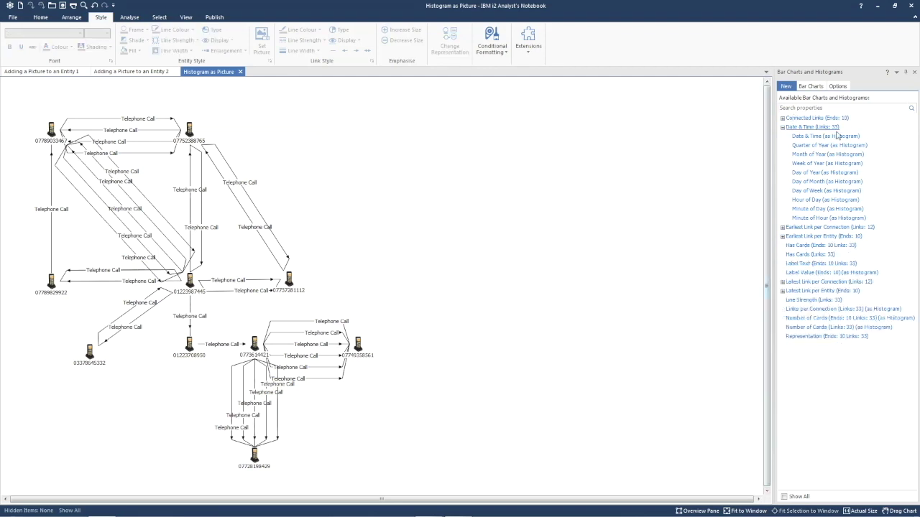
drag(838, 138, 834, 156)
Step: Show the Hour of Day histogram with a Date & Time: Day of Week heat matrix, moved right of the network
click(839, 200)
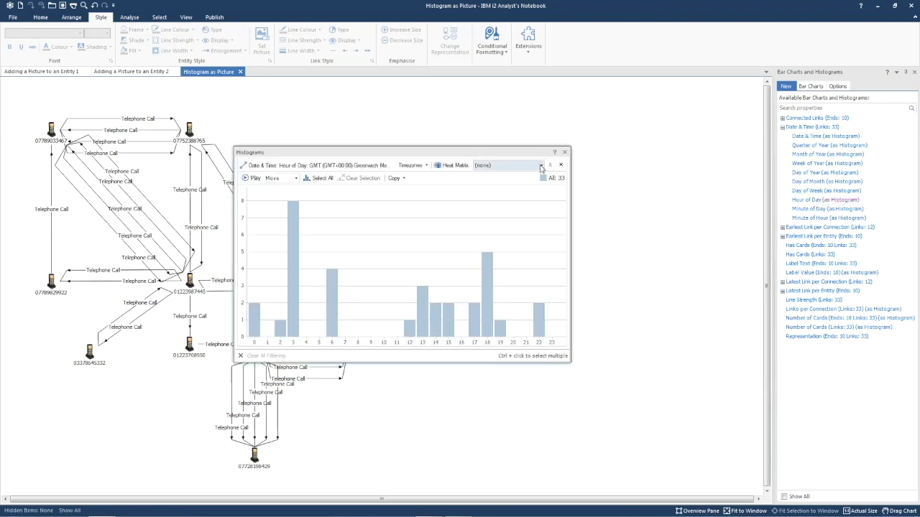
click(541, 166)
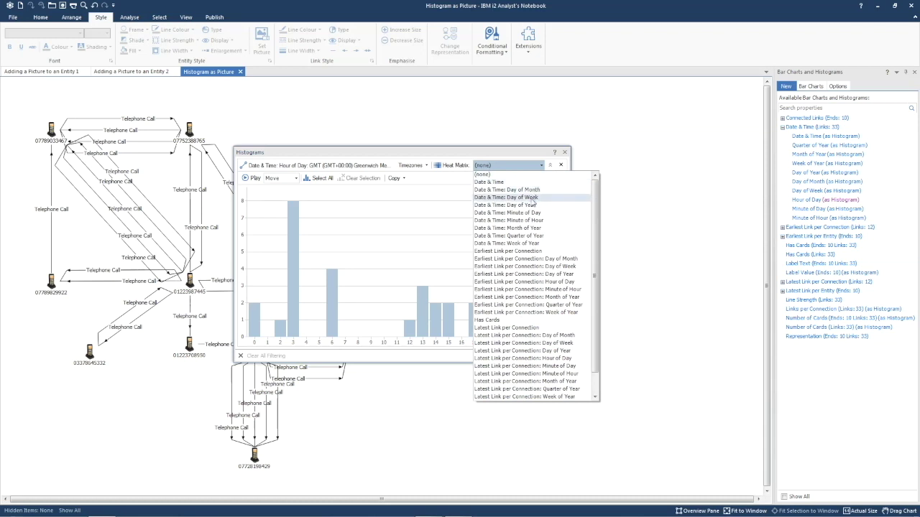
click(532, 197)
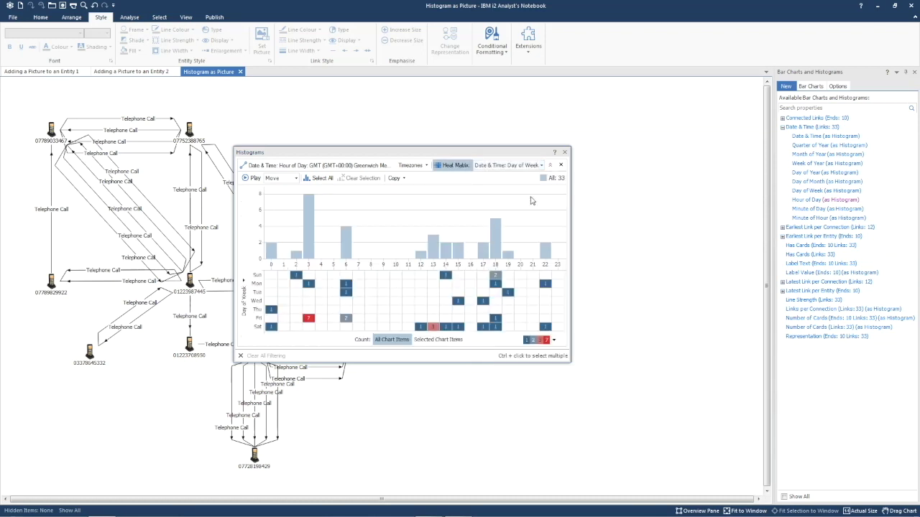
drag(405, 154, 547, 120)
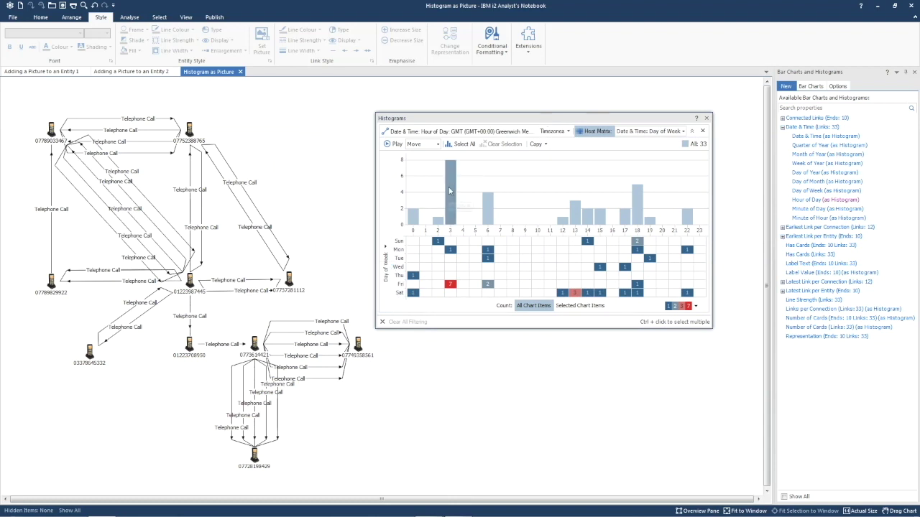
click(449, 186)
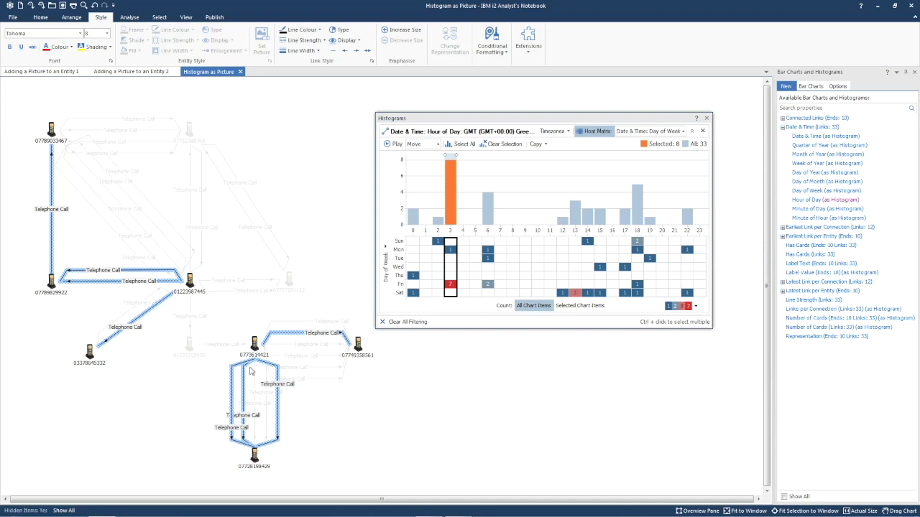
Step: Give the eight selected 3 o'clock call links a red line colour and a thicker line width
click(319, 31)
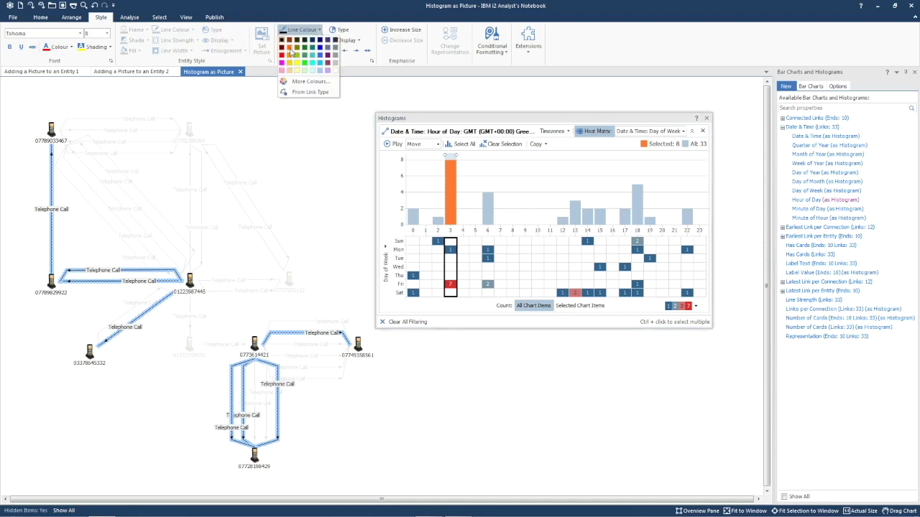
click(290, 50)
click(300, 50)
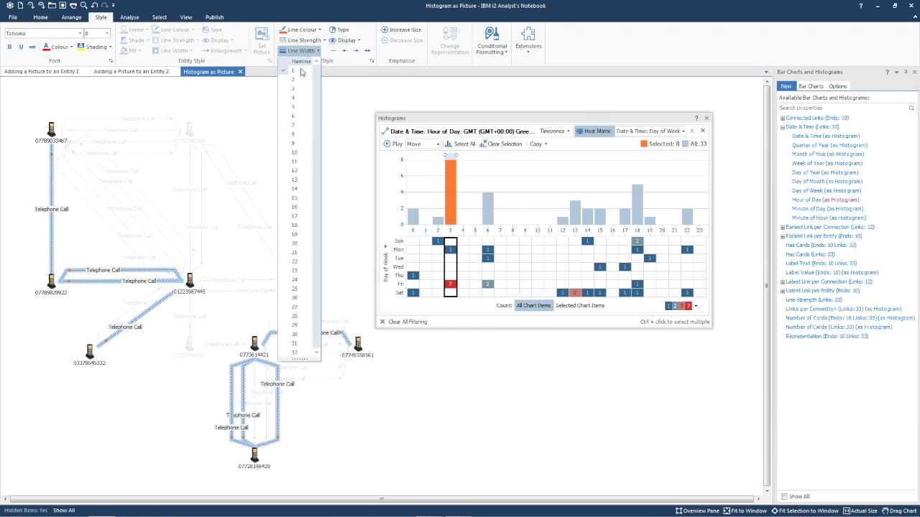
click(294, 81)
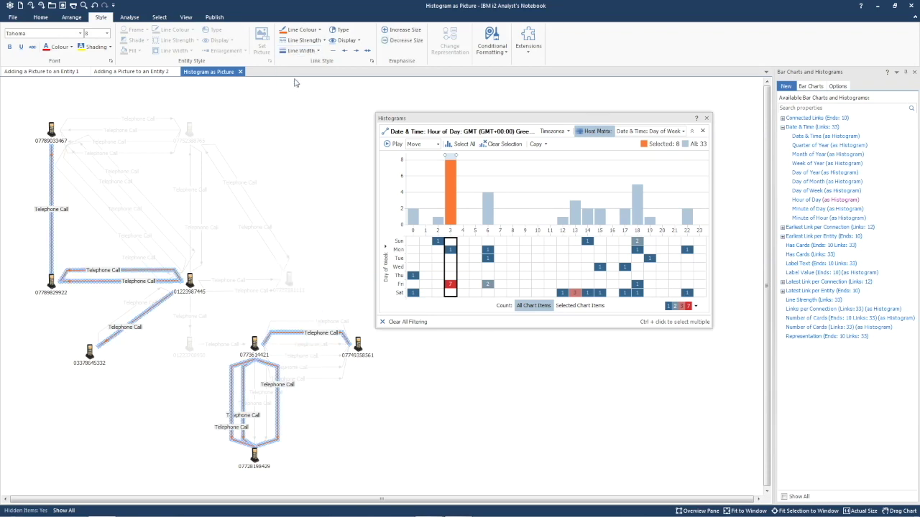
click(546, 145)
Step: Copy the histogram with its highlighted 3 o'clock bar as a picture and paste it at the chart's upper right
click(552, 156)
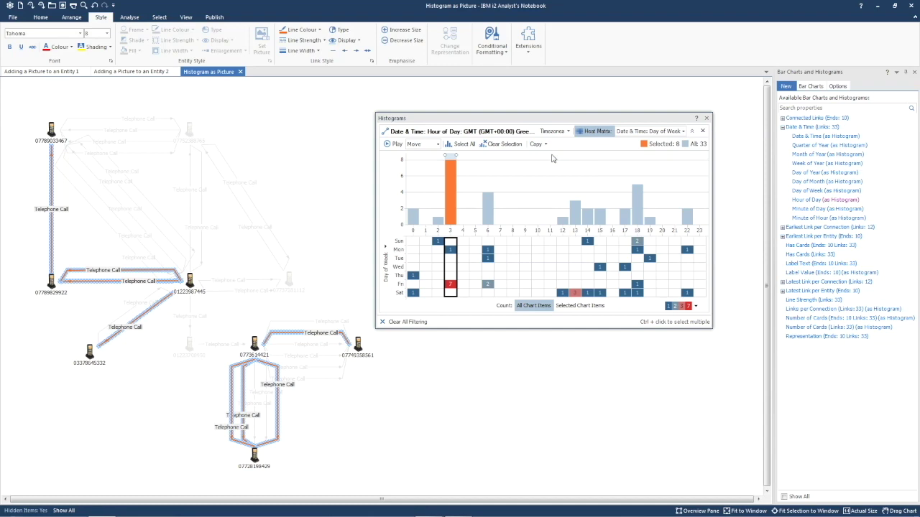
click(706, 118)
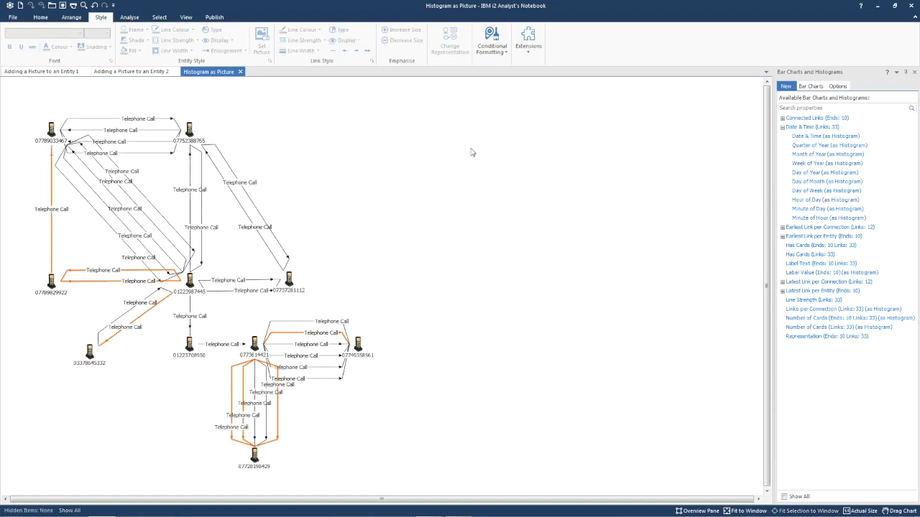
click(41, 17)
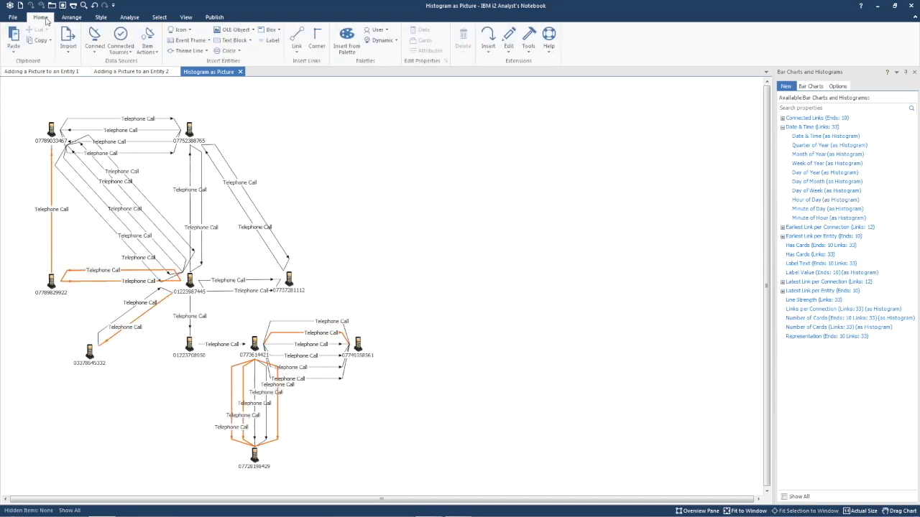
click(14, 47)
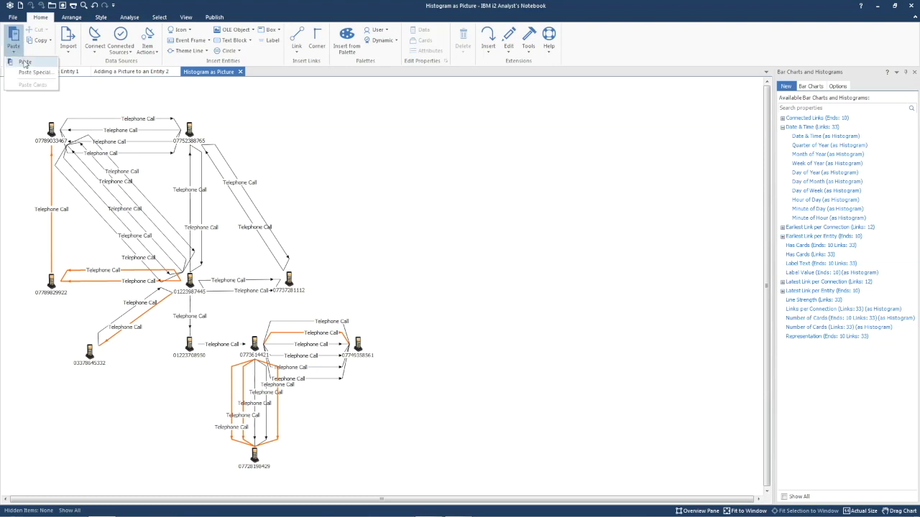
click(22, 63)
drag(149, 137, 441, 129)
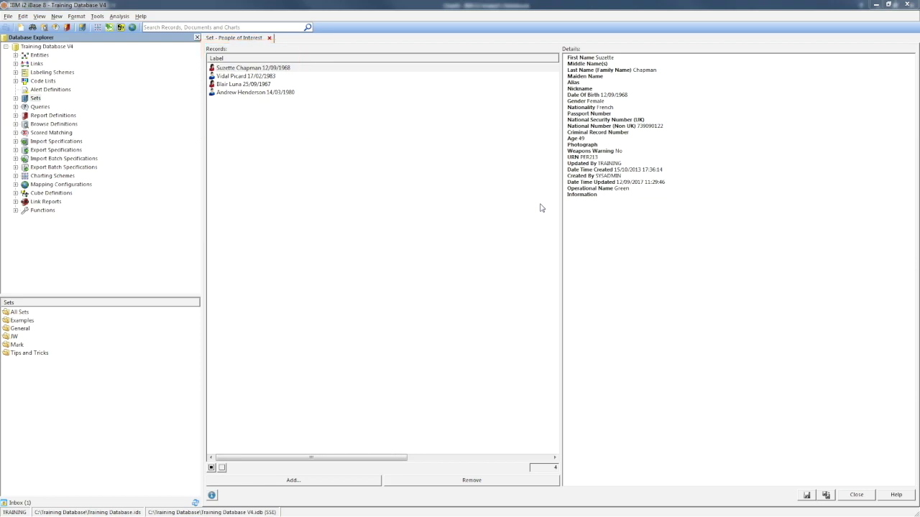
Step: Create a new query from Queries in the Database Explorer, placing a Person 1 entity in its structure
double_click(39, 106)
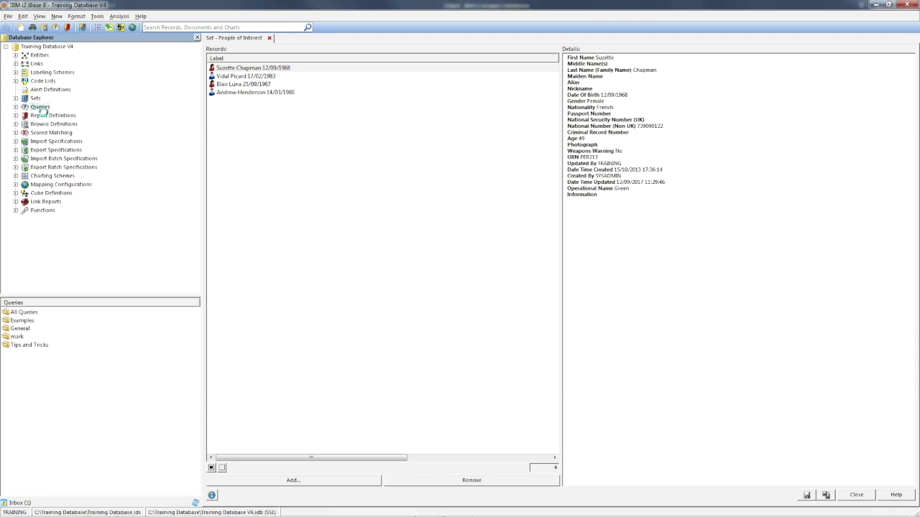
drag(255, 310, 401, 378)
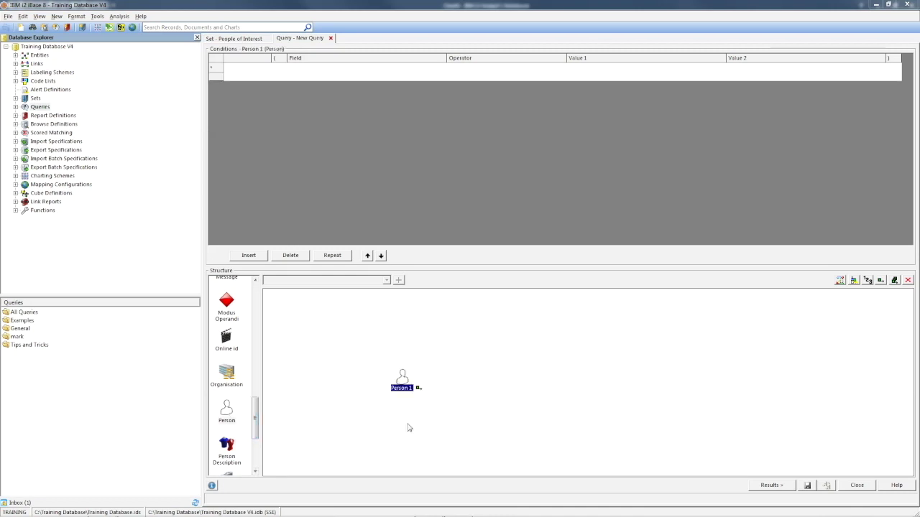
Step: Preview the unrestricted Person 1 results, return to the editor, and open Person 1's Source Records
click(769, 485)
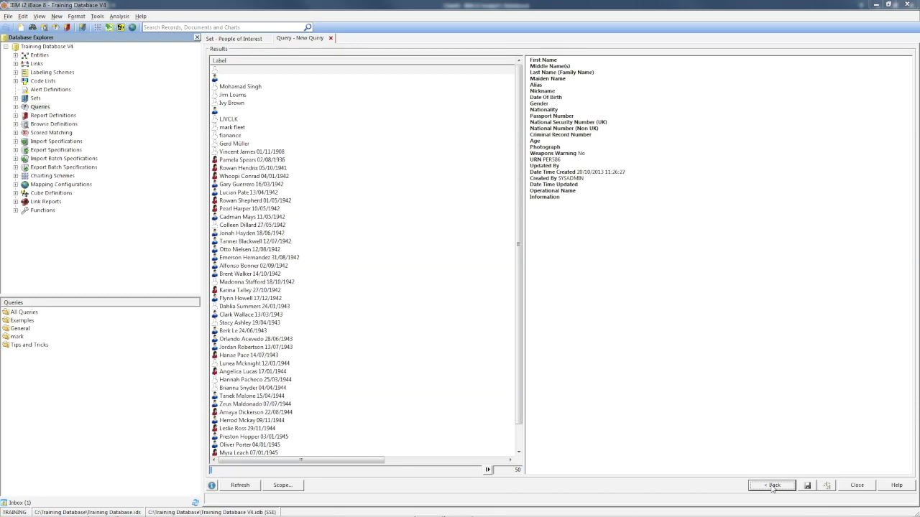
click(772, 486)
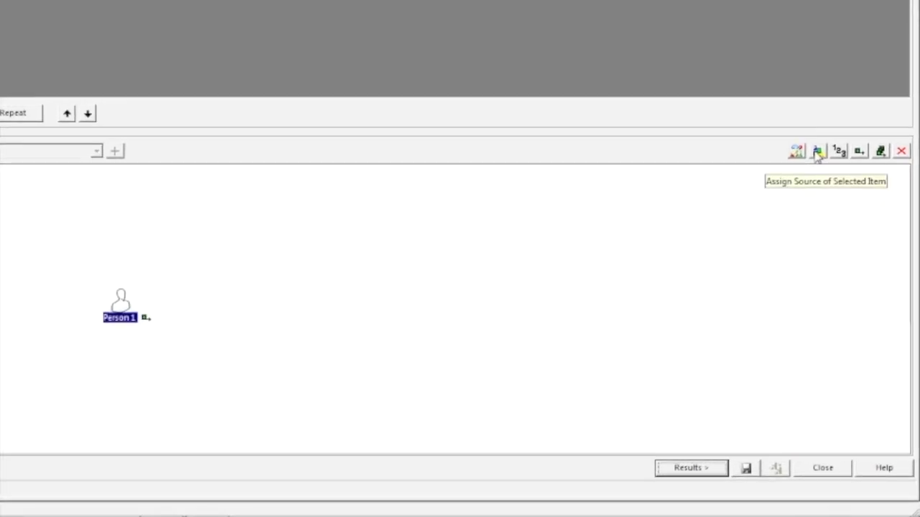
click(817, 152)
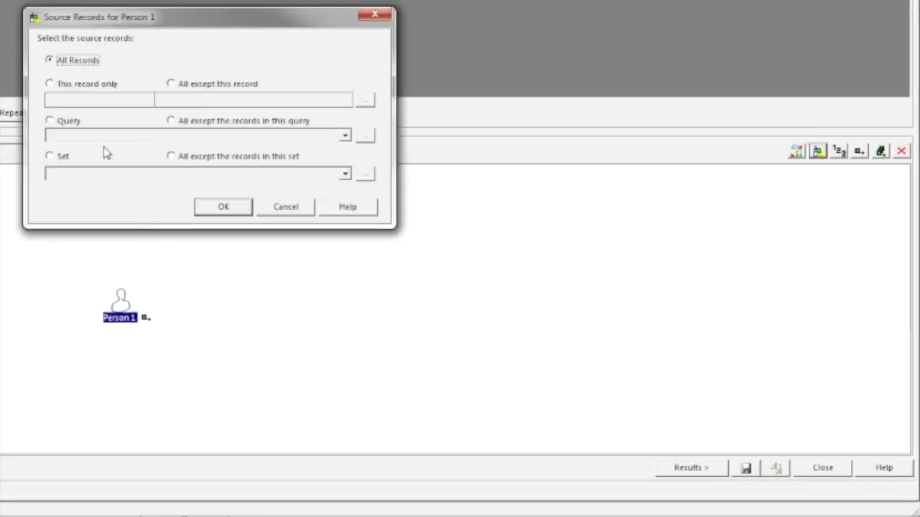
Step: Restrict Person 1's source records to the Tips and Tricks 'People of Interest' set
click(50, 156)
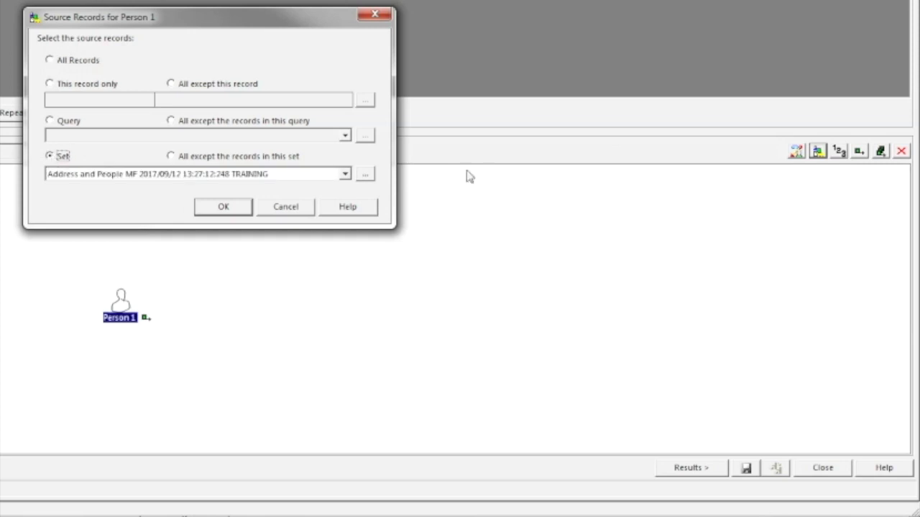
click(365, 174)
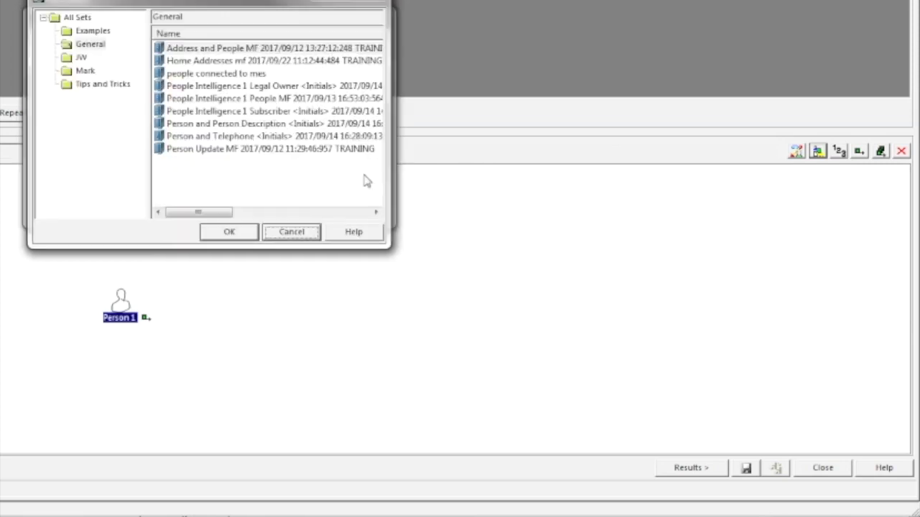
click(95, 84)
click(211, 51)
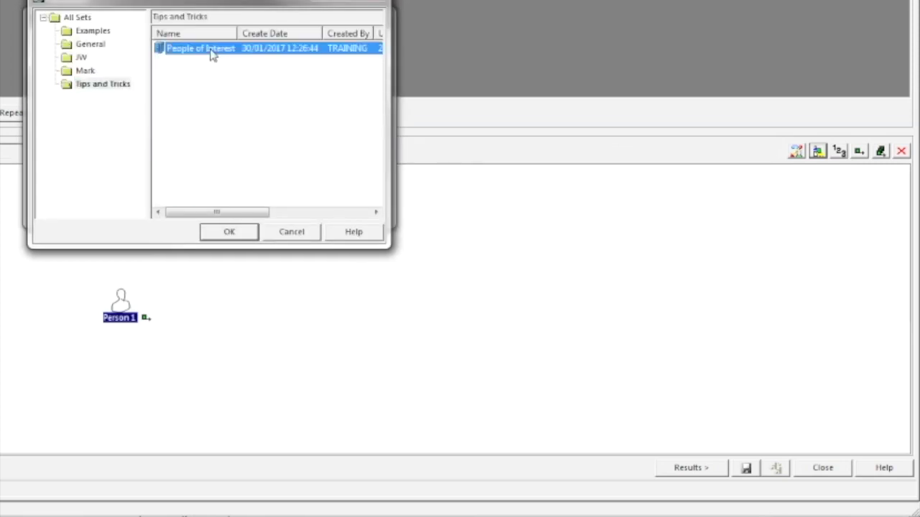
click(230, 231)
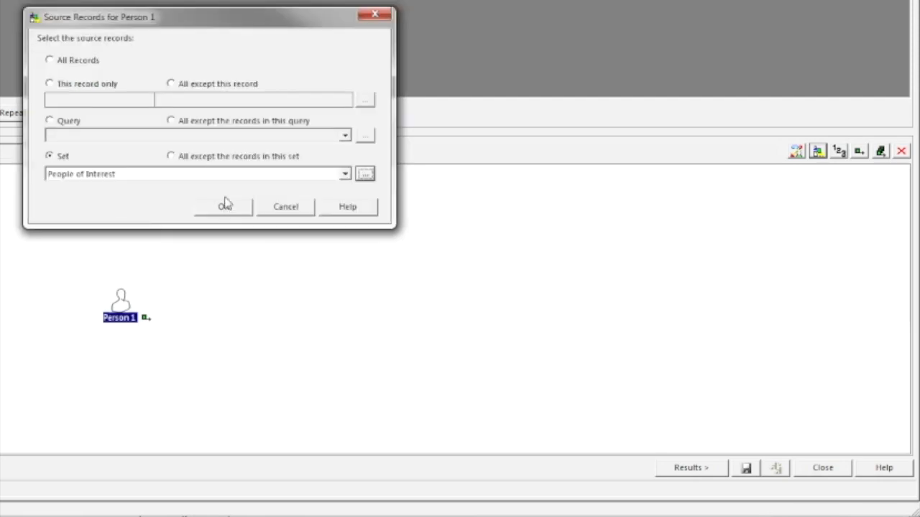
click(224, 205)
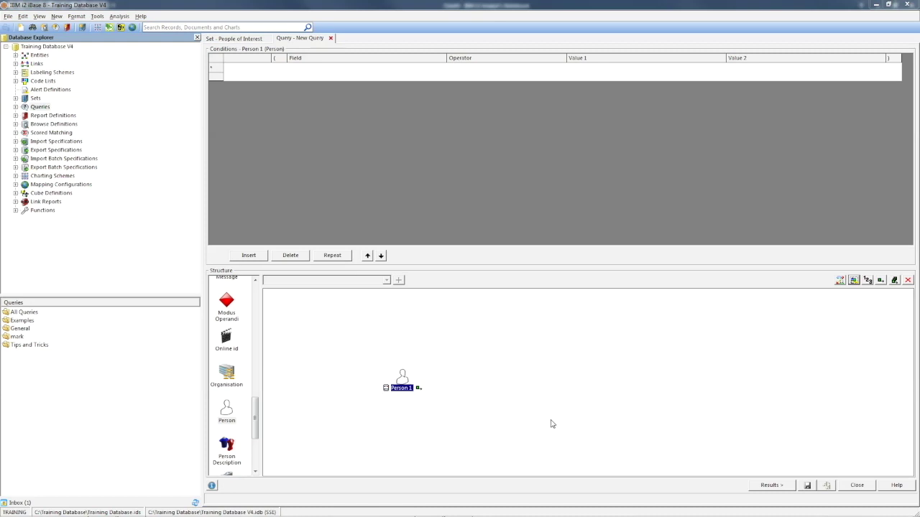
Step: Run the query to check the four matching people, then return to the query design
click(766, 486)
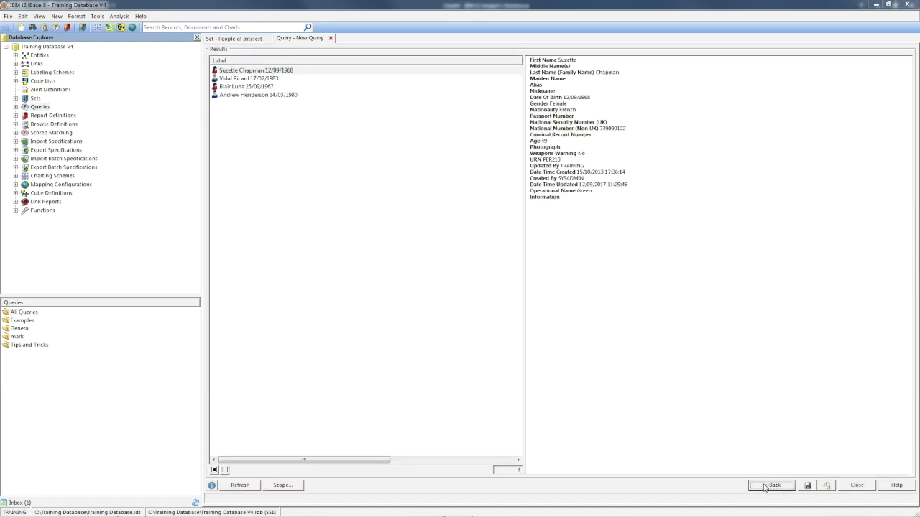
click(766, 486)
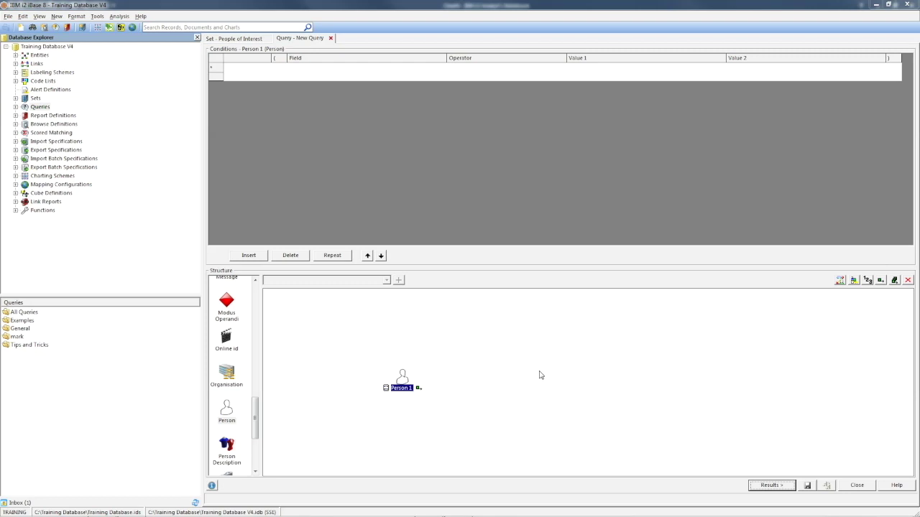
drag(256, 416, 257, 449)
Step: Add a Vehicle entity and link Person 1 to Vehicle 1 with an Owner link
drag(464, 384, 481, 382)
click(339, 280)
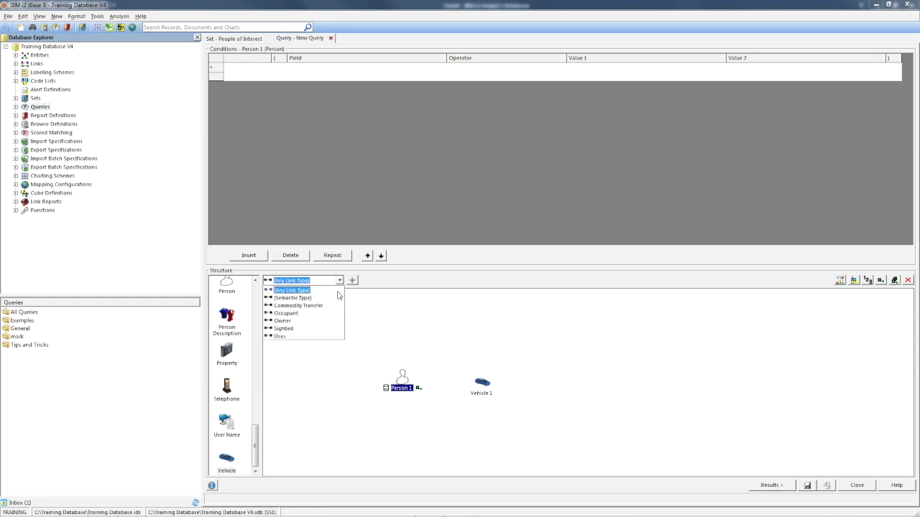
click(313, 320)
drag(403, 378, 481, 383)
Step: Give Vehicle 1 the condition Make equal to 'audi' and run the query
click(484, 384)
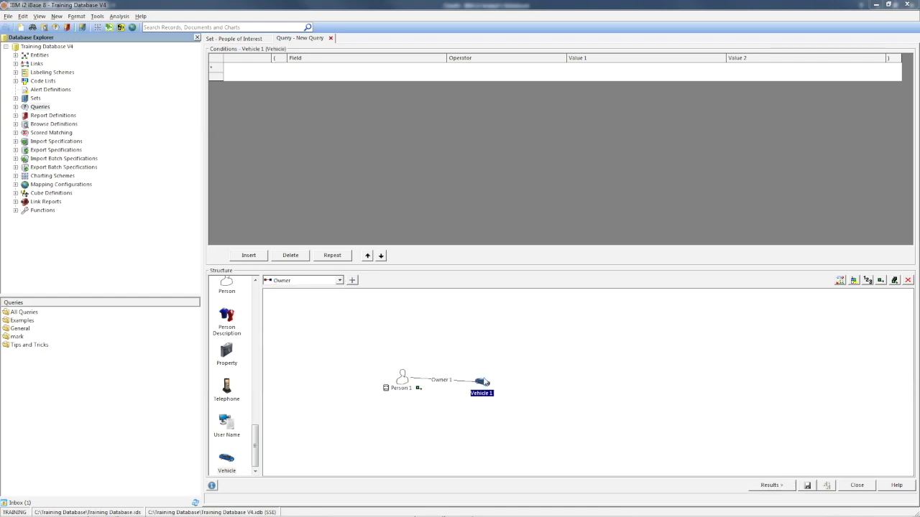
click(341, 70)
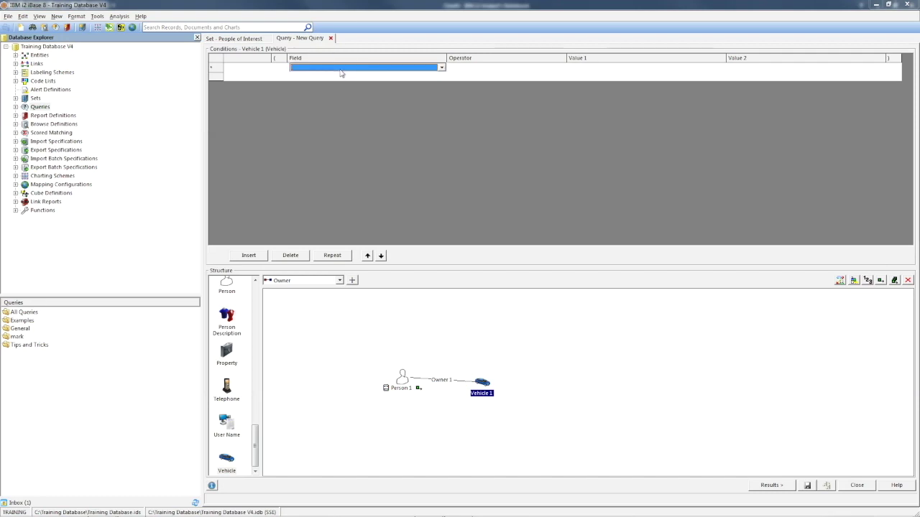
text(Make)
click(461, 69)
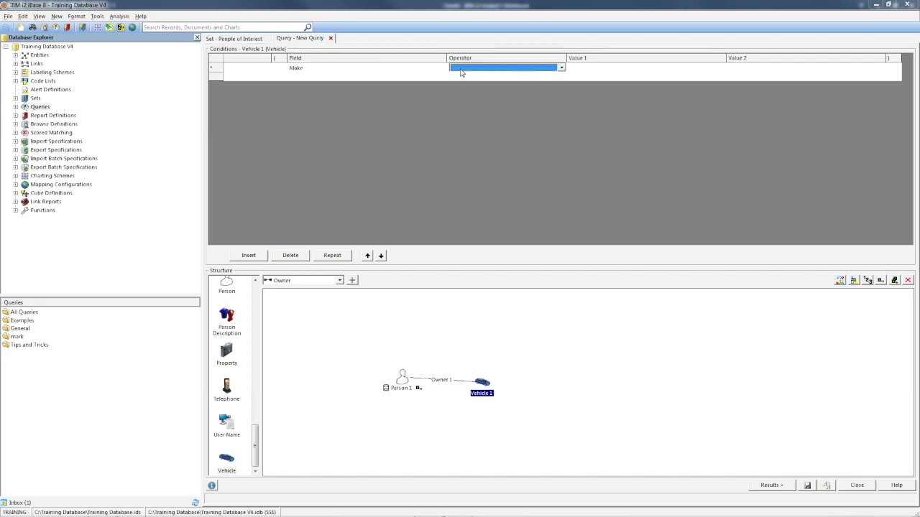
click(573, 70)
text(audi)
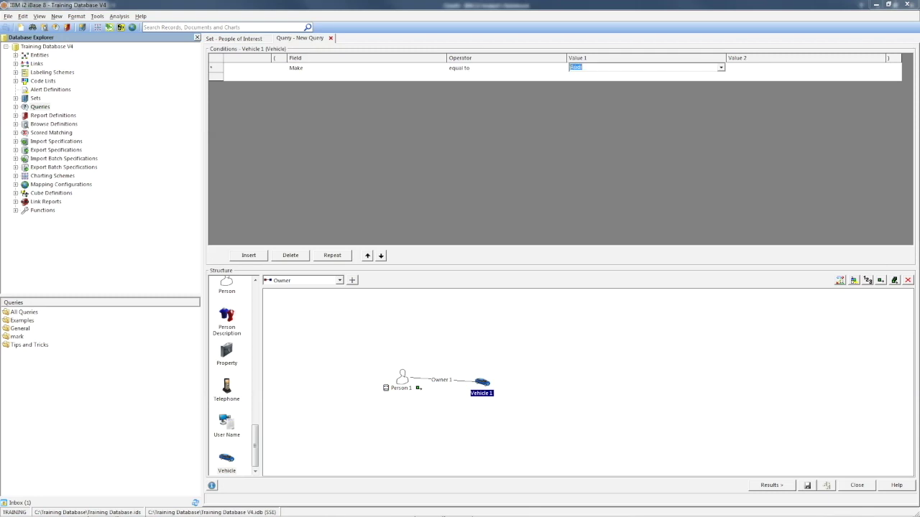
click(768, 485)
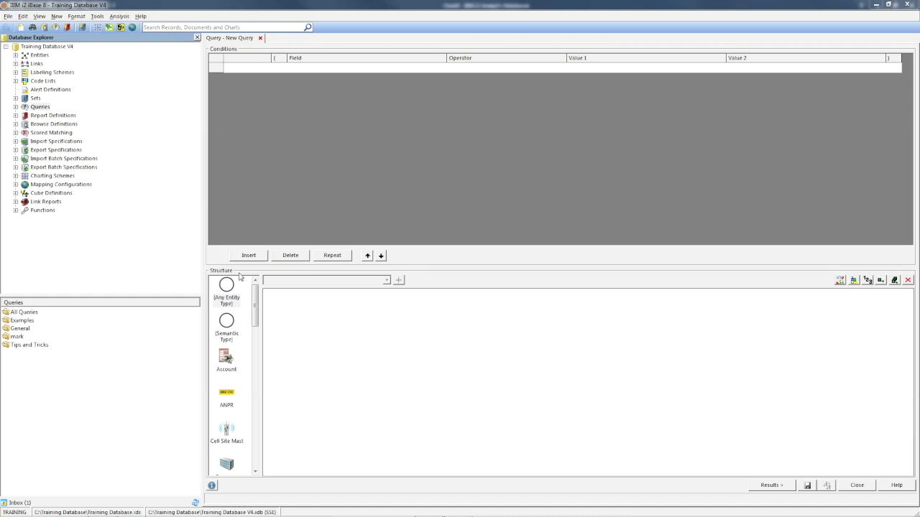
Step: Add Person and Organisation entities joined by a Member Of link
drag(255, 303, 253, 429)
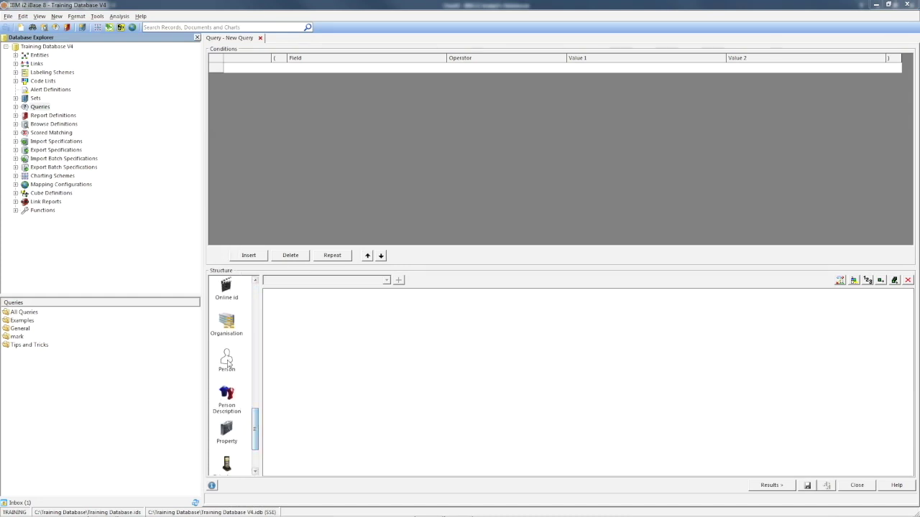
drag(226, 359, 438, 366)
click(341, 281)
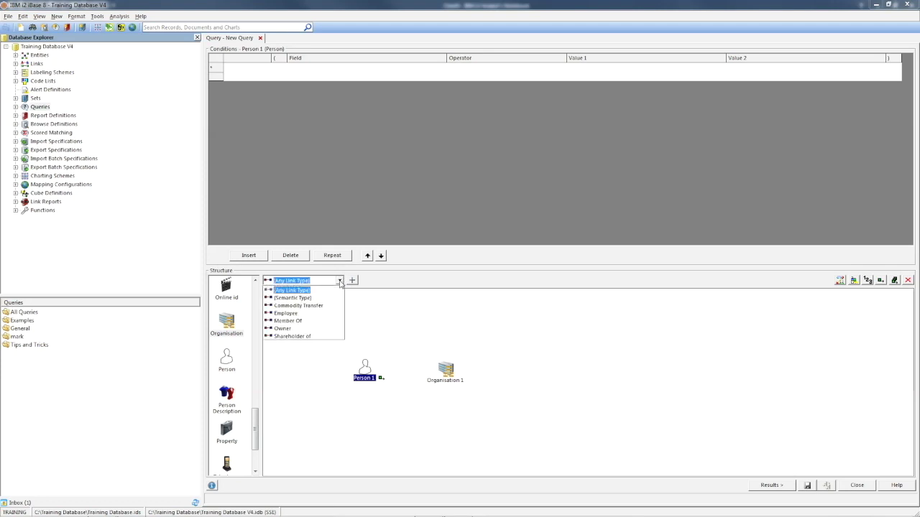
click(287, 321)
drag(364, 367, 443, 373)
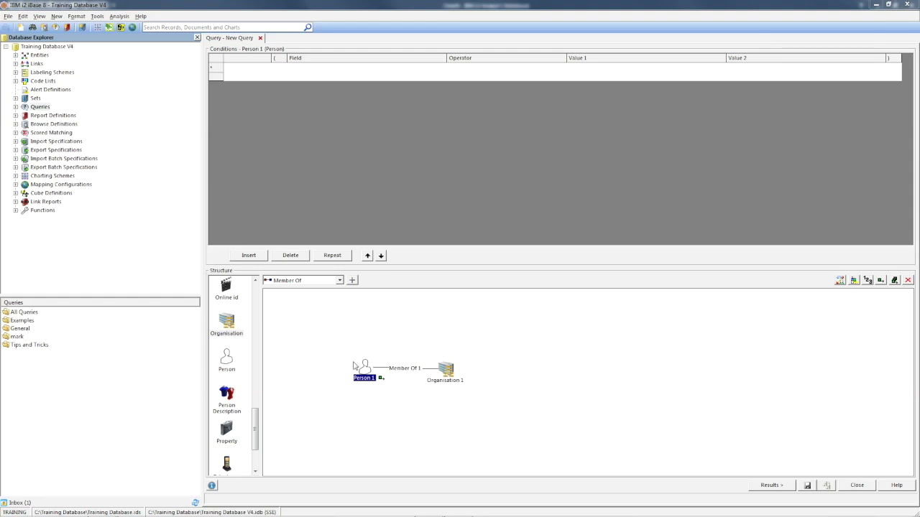
Step: Restrict Person 1's source records to the Tips and Tricks 'People of Interest' set
click(853, 280)
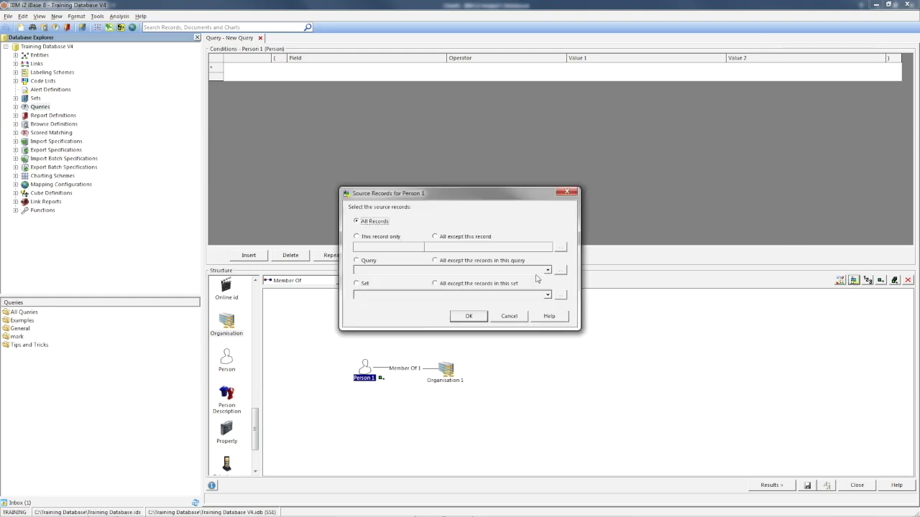
click(366, 285)
click(560, 295)
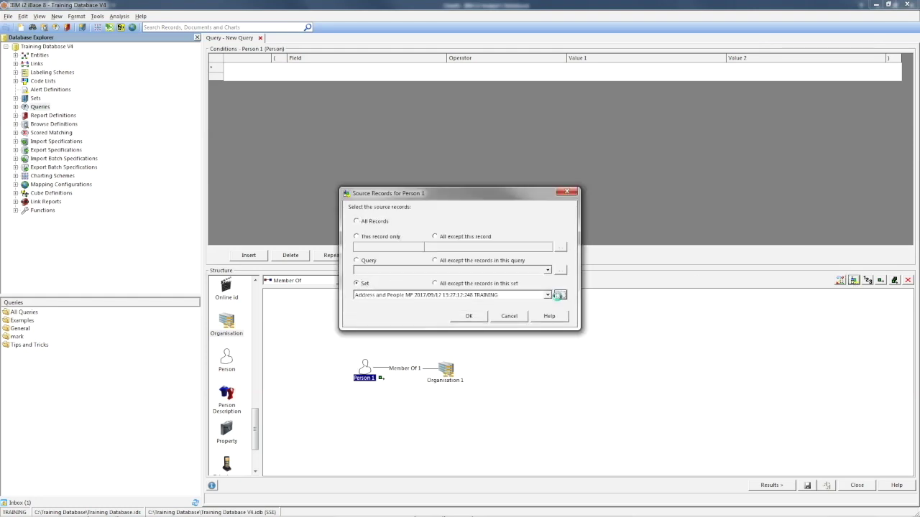
click(380, 238)
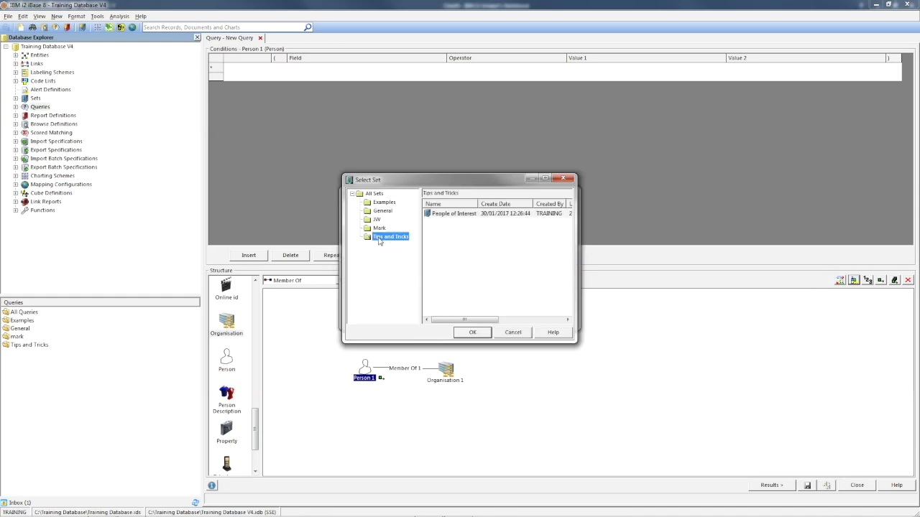
click(443, 215)
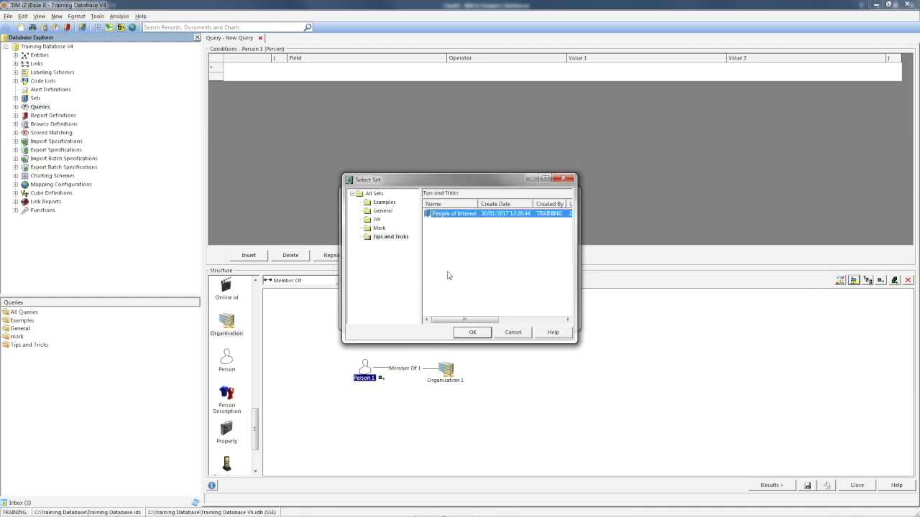
click(467, 333)
click(467, 318)
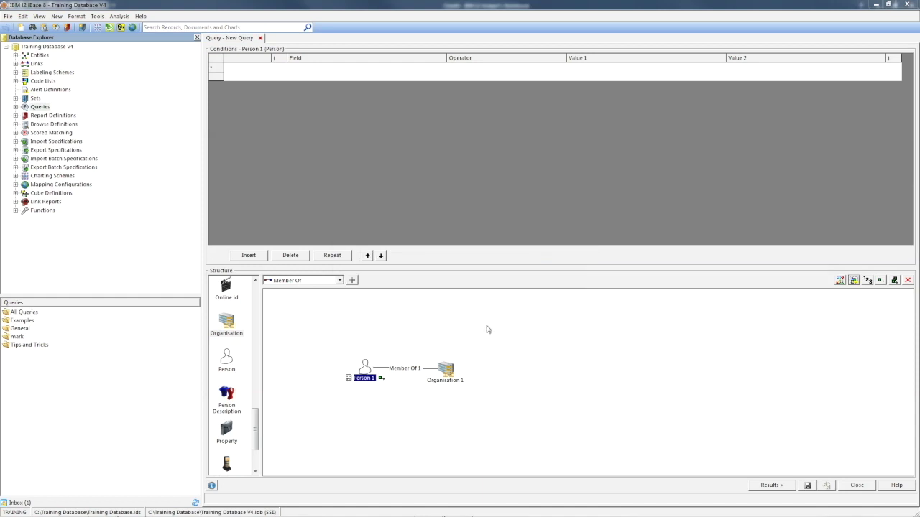
Step: View the three matching members' results, then close the query without saving
click(771, 486)
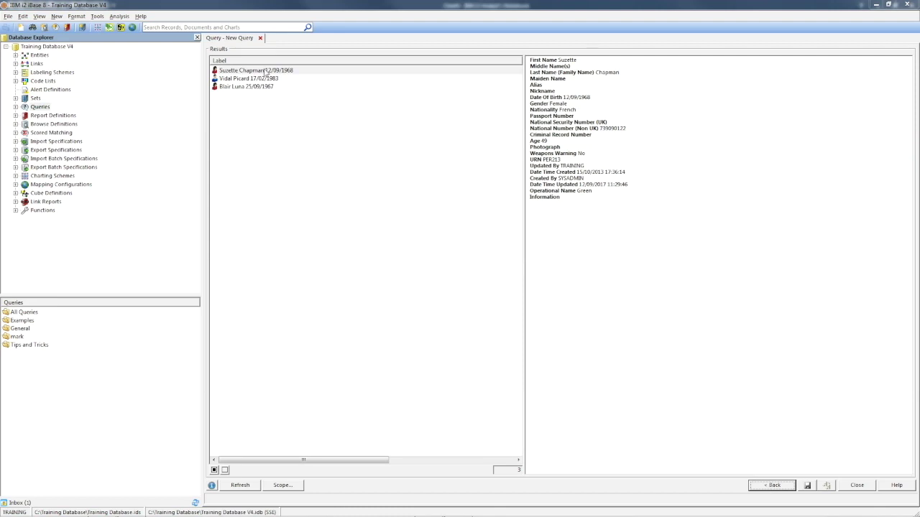
click(261, 39)
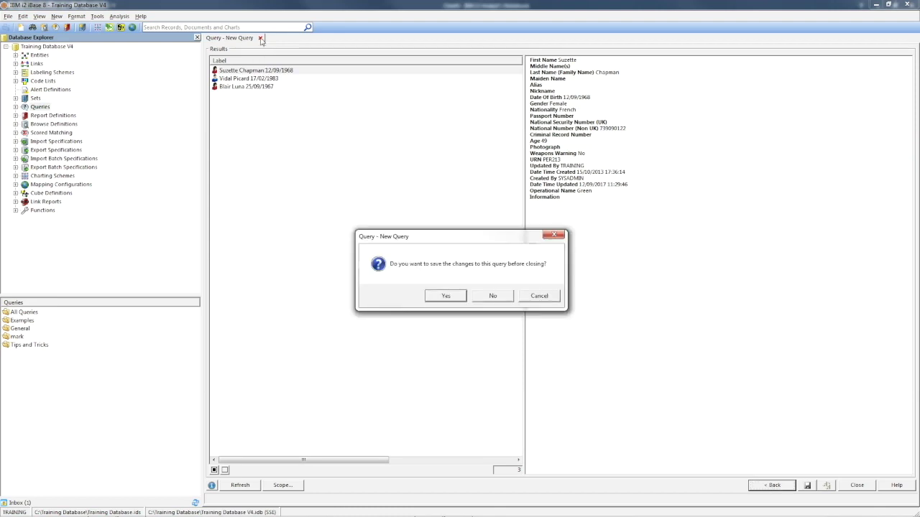
click(501, 296)
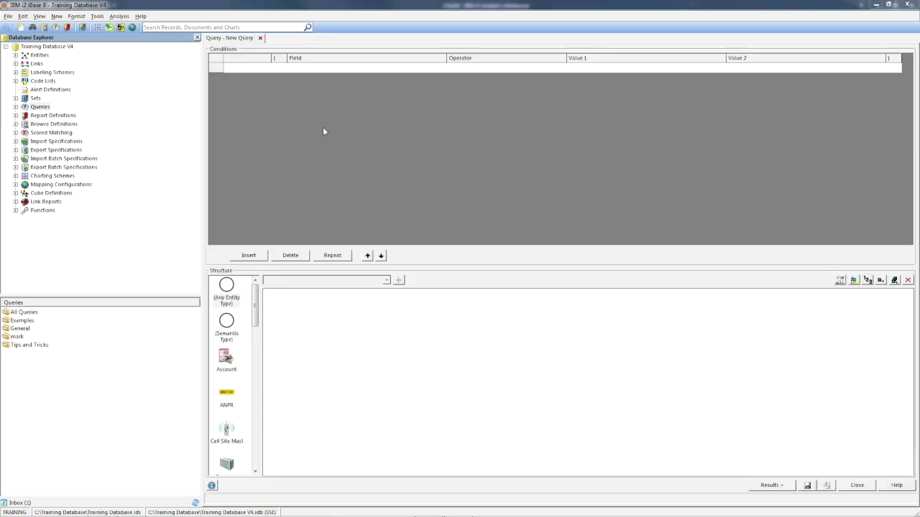
Step: Add Telephone 1 and Telephone 2 and join them with a Call/Connection 1 link
drag(256, 303, 256, 456)
drag(227, 422, 349, 361)
drag(228, 428, 433, 360)
click(326, 281)
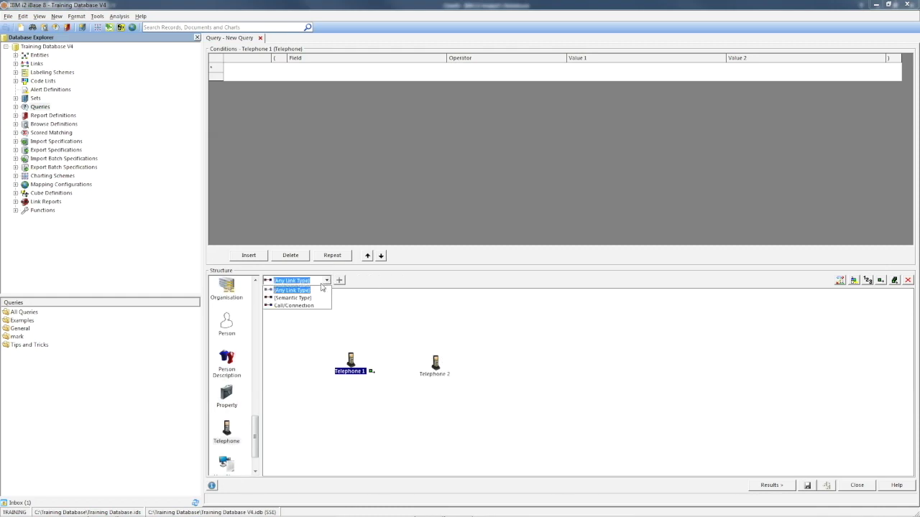
click(314, 299)
drag(372, 371, 436, 365)
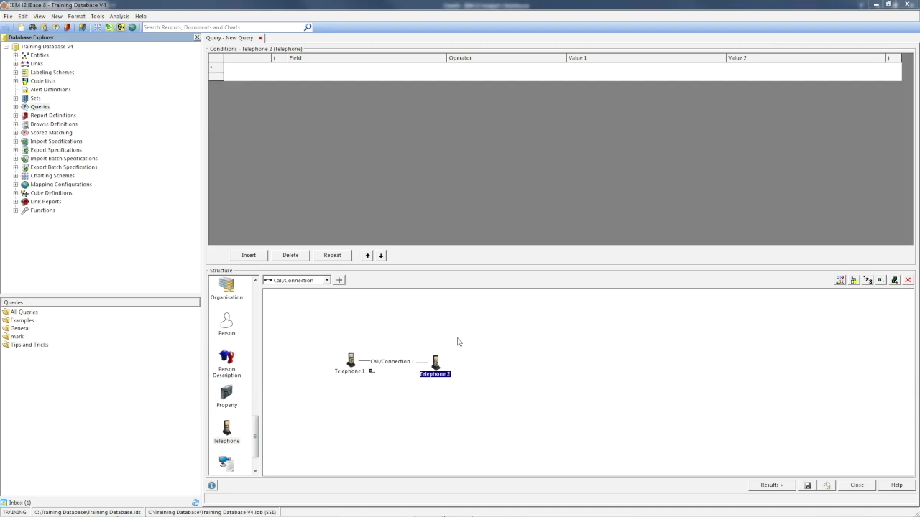
click(400, 363)
Step: Give Call/Connection 1 the condition Time between 03:00 and 04:00
click(395, 68)
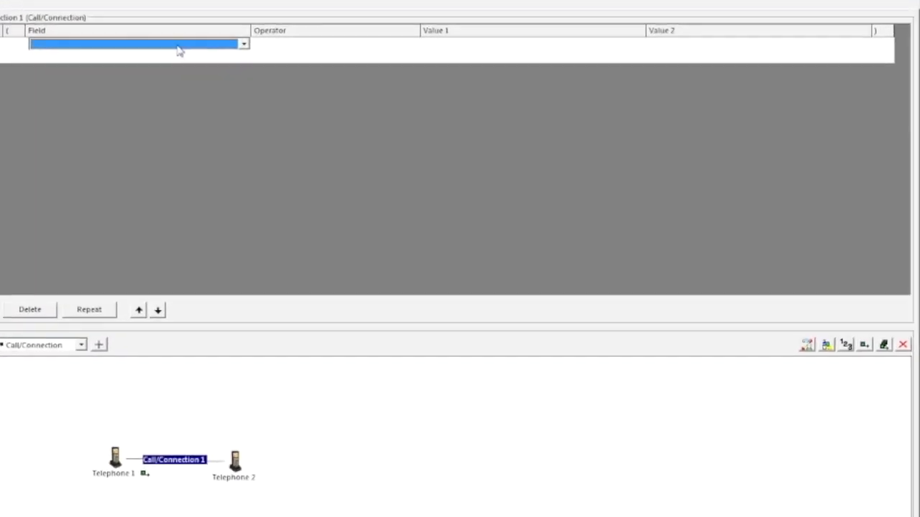
text(Time)
click(332, 56)
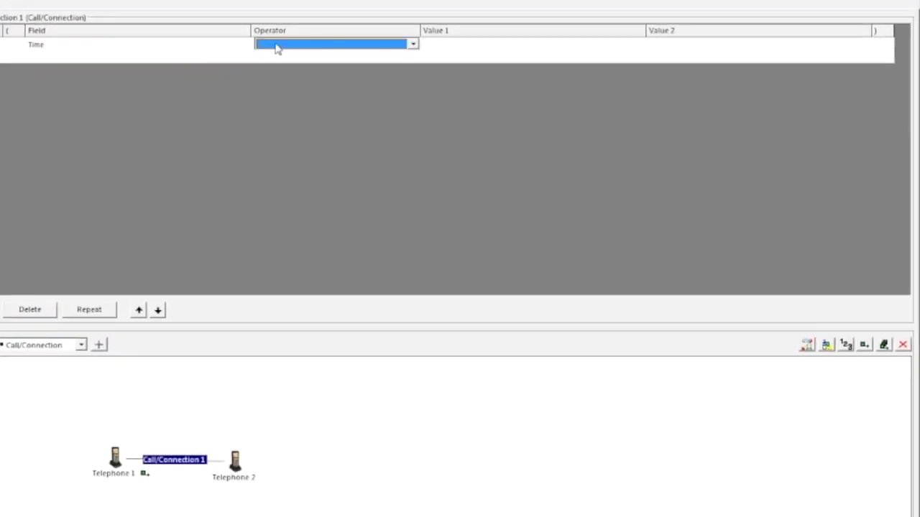
text(Before)
key(Tab)
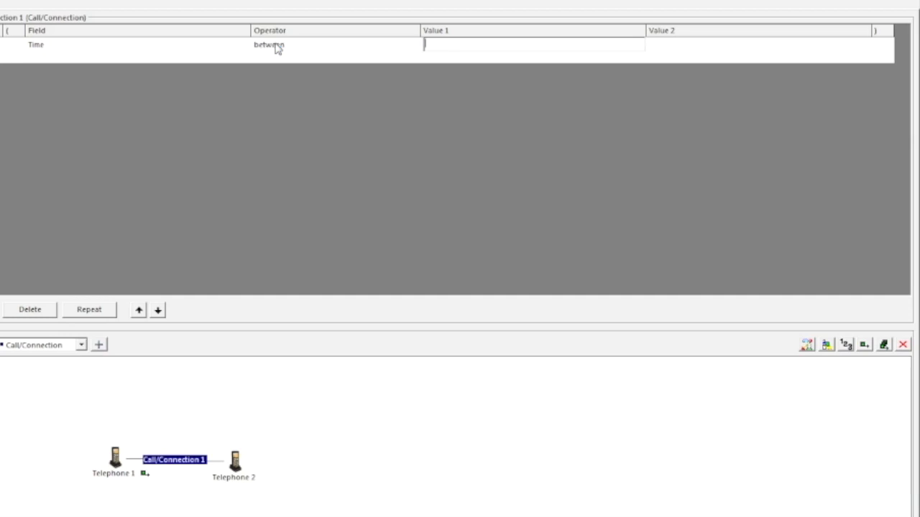
text(03:00)
key(Tab)
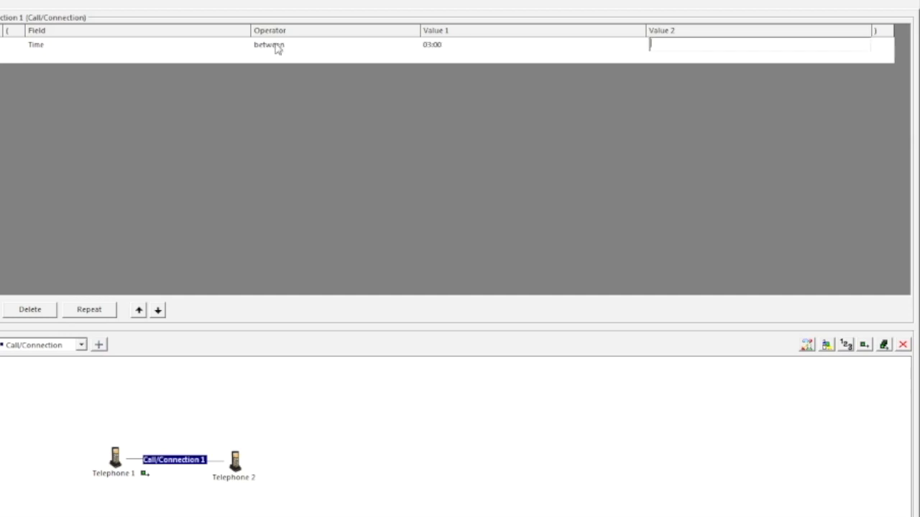
text(04:00)
Step: Set the call link's source records to the Tips and Tricks 'SPT All Extra Calls' set
click(825, 345)
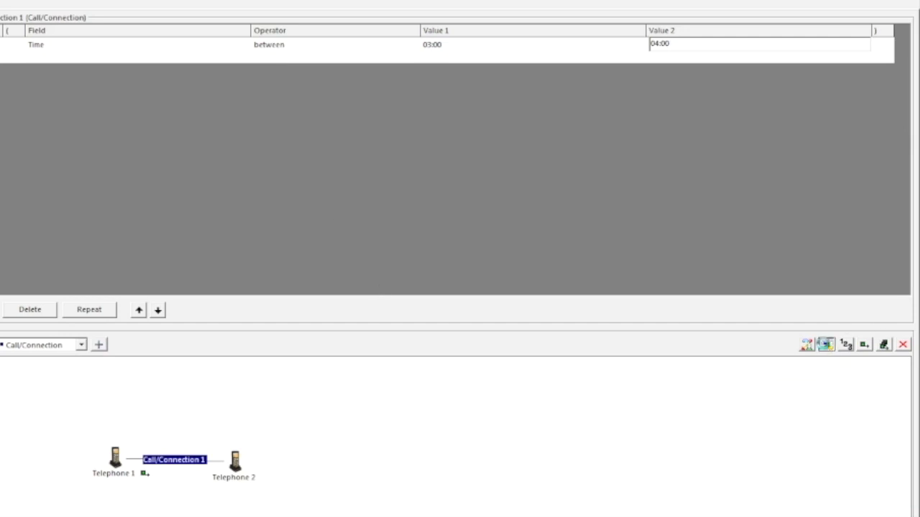
click(135, 350)
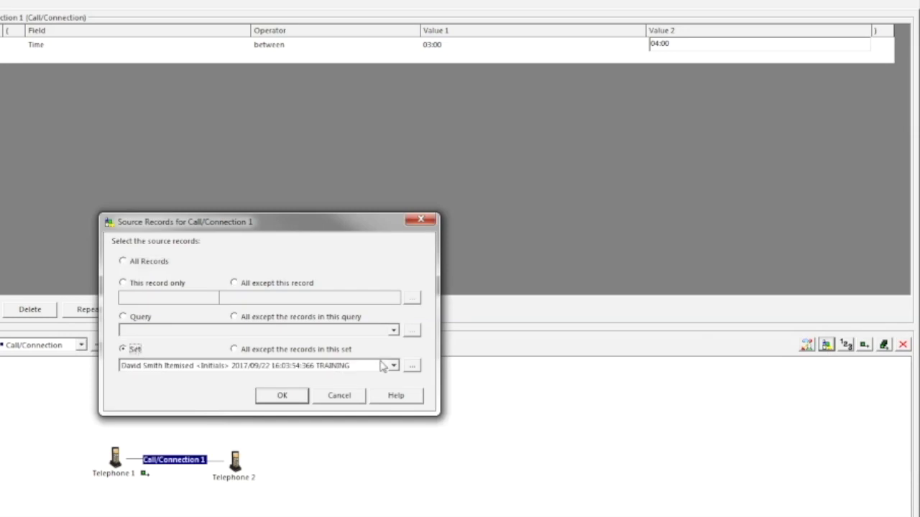
click(411, 365)
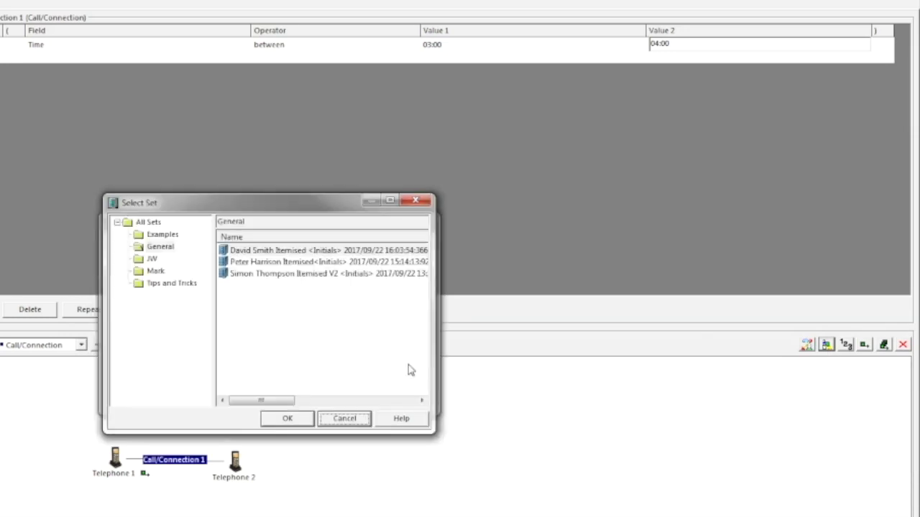
click(168, 285)
click(262, 251)
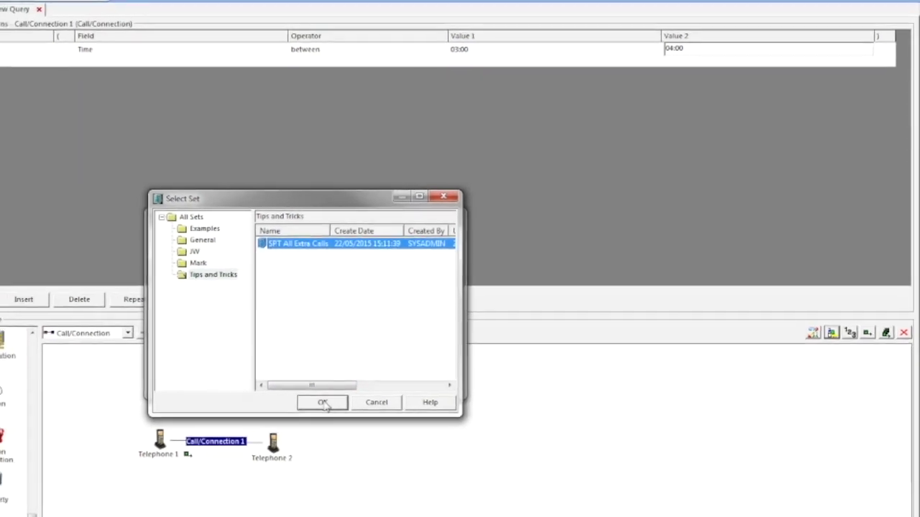
click(302, 411)
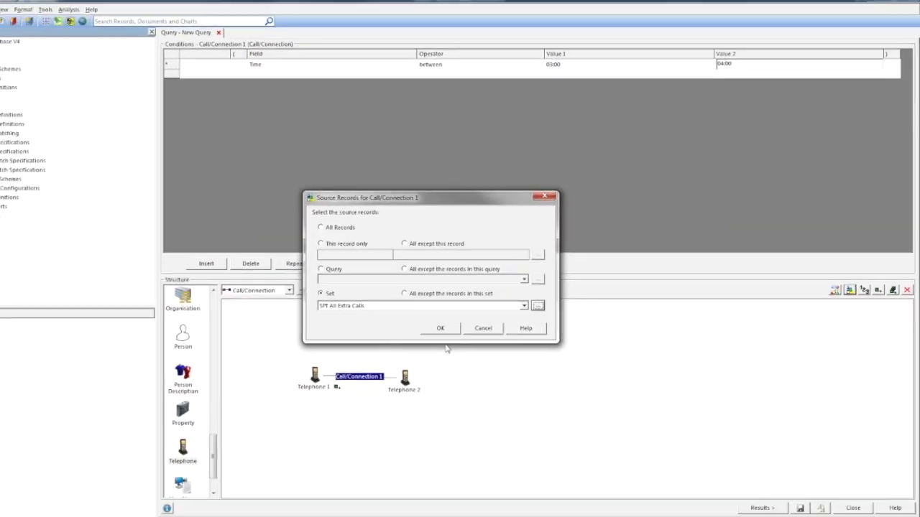
click(415, 340)
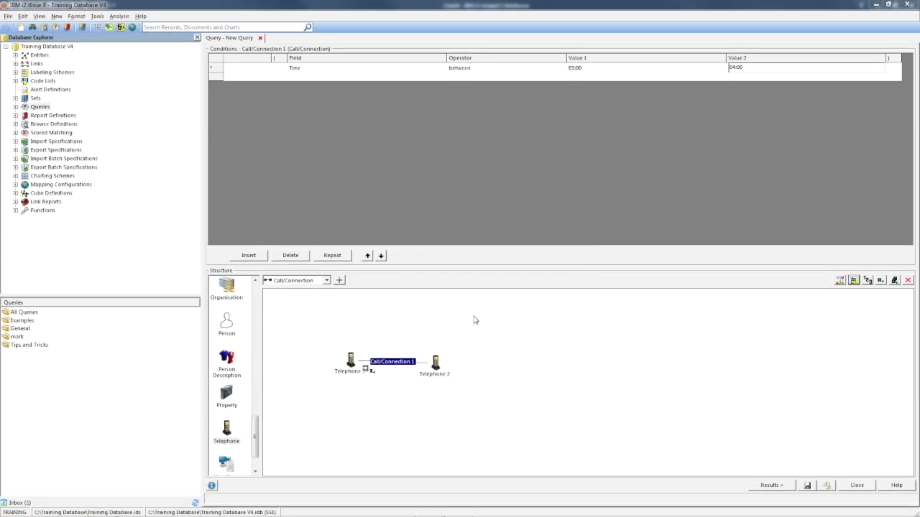
Step: Run the 03:00–04:00 call query, review the four matching calls, and return to the design
drag(439, 366, 489, 364)
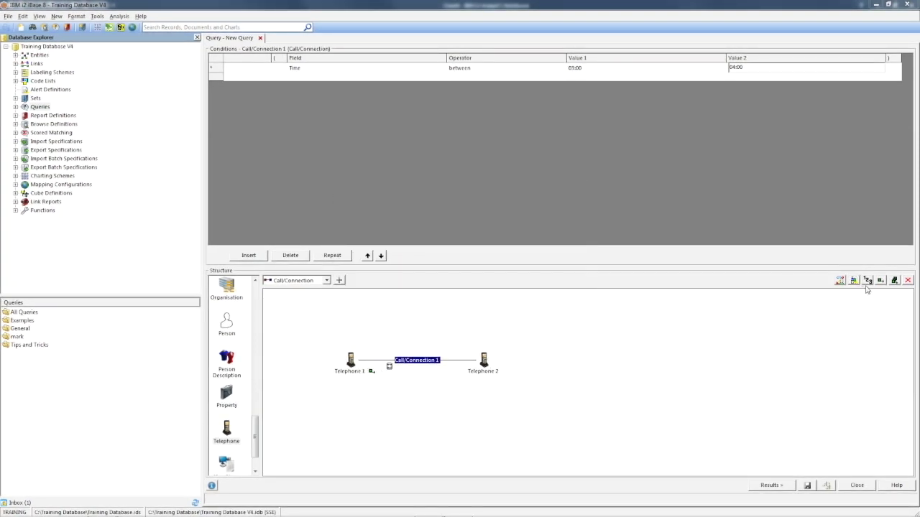
click(348, 363)
click(347, 363)
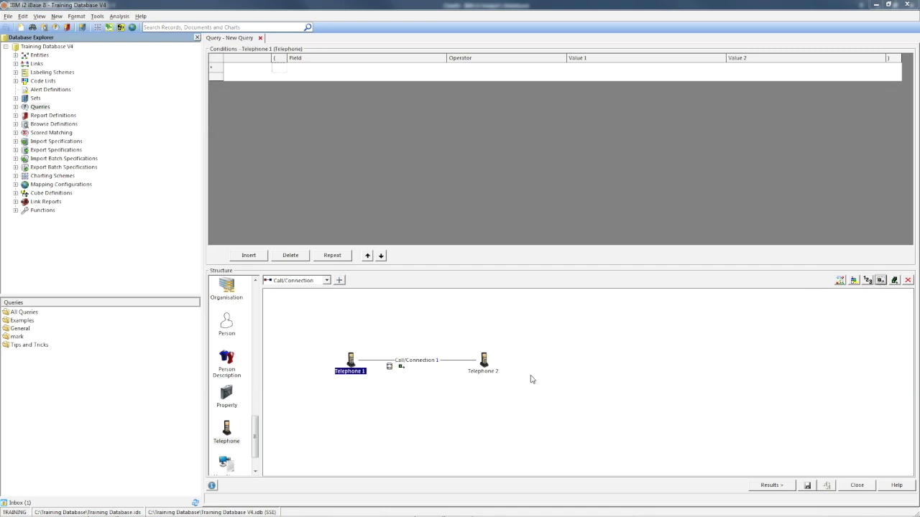
click(417, 359)
click(771, 485)
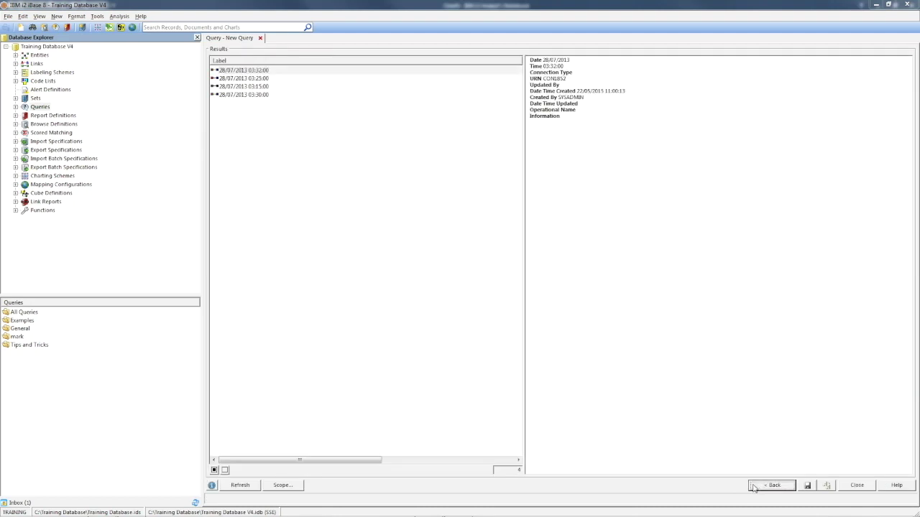
click(754, 487)
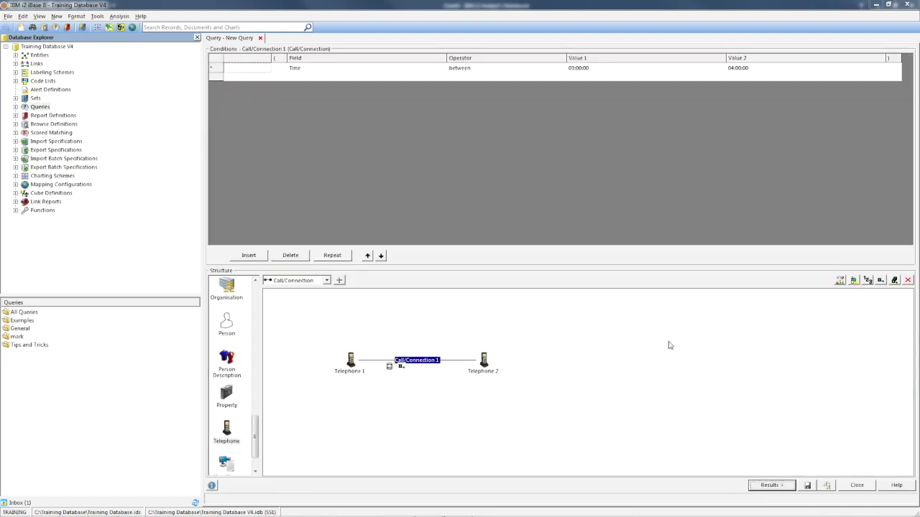
Step: Switch the calls' source to the Tips and Tricks SPT Calls saved query, then close the query
click(853, 282)
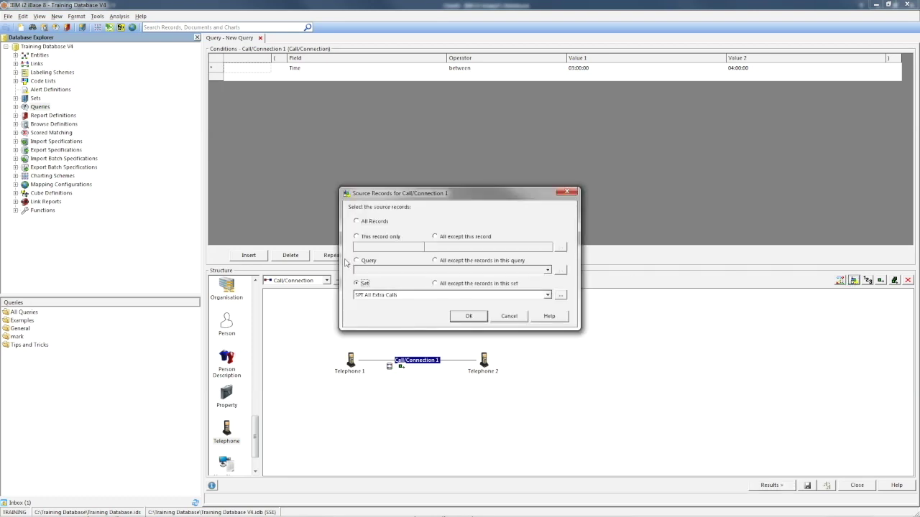
click(357, 262)
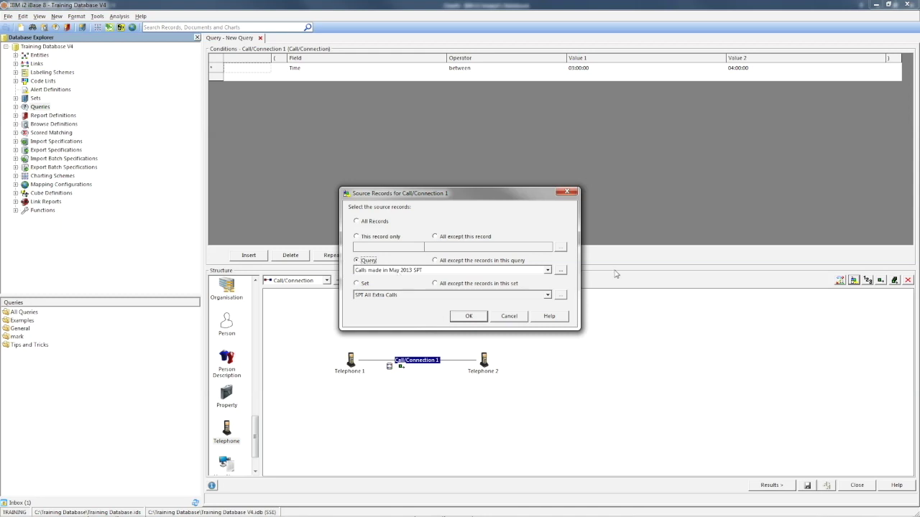
click(559, 271)
click(387, 229)
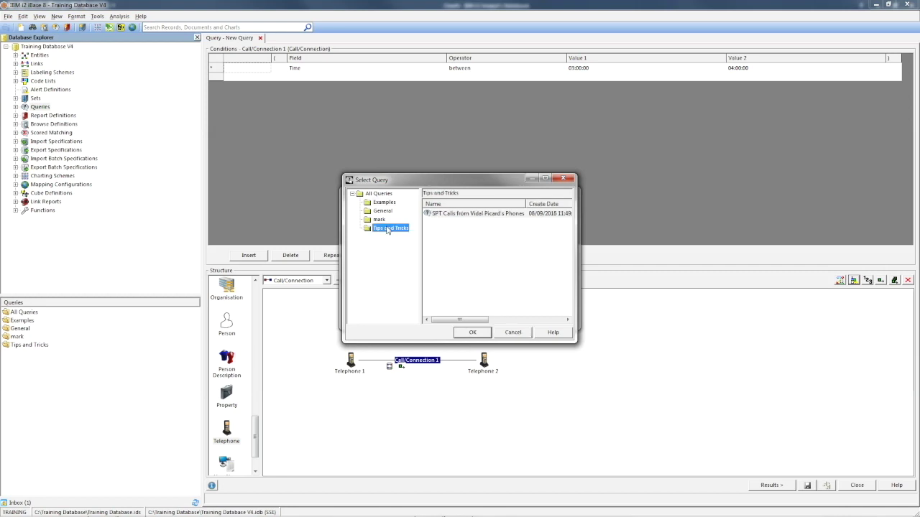
click(456, 214)
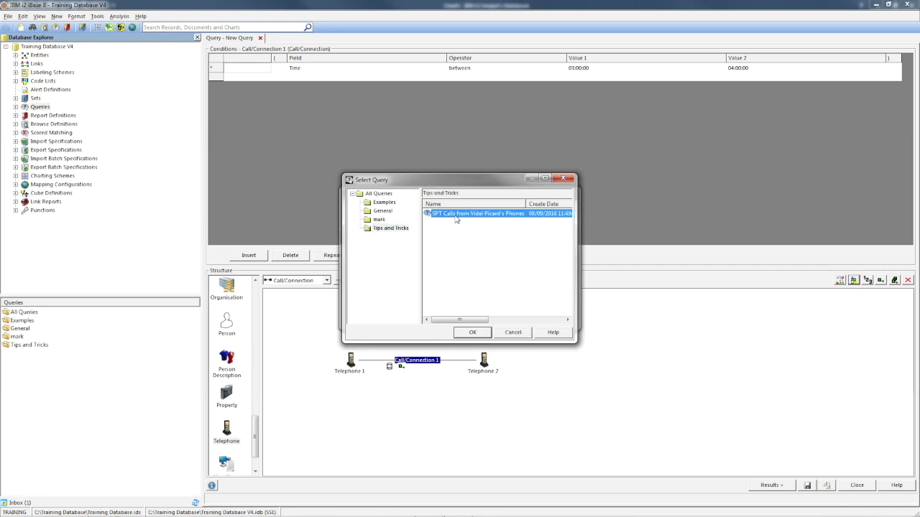
click(473, 332)
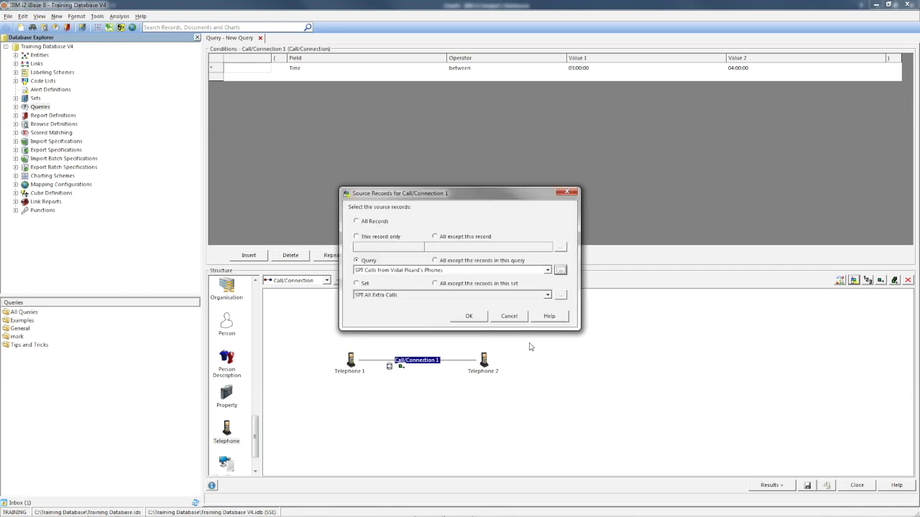
click(468, 316)
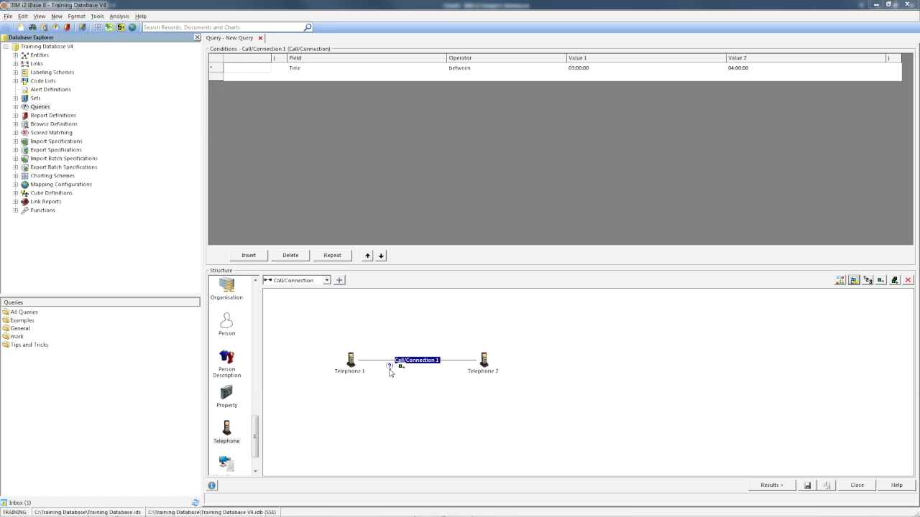
key(ctrl+F4)
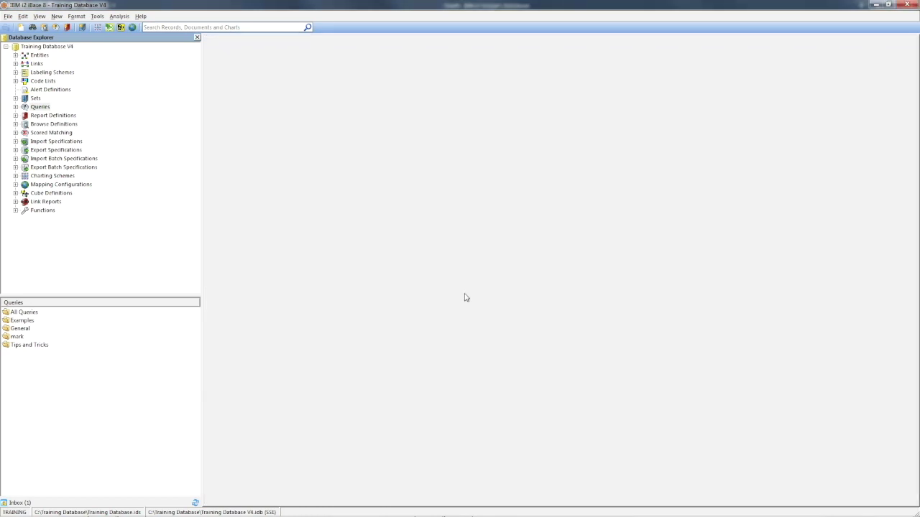
Step: Start a new query from Sets > Tips and Tricks > Queries and place a Person entity in it
click(15, 98)
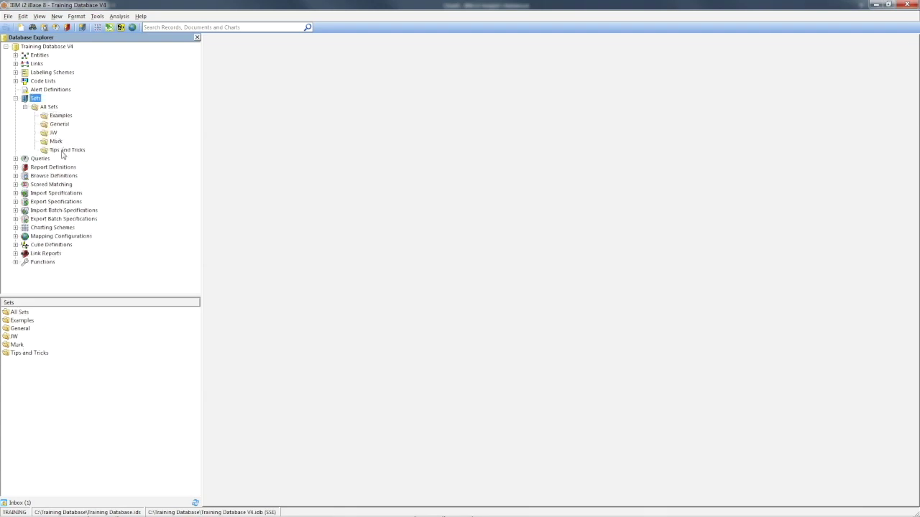
click(65, 150)
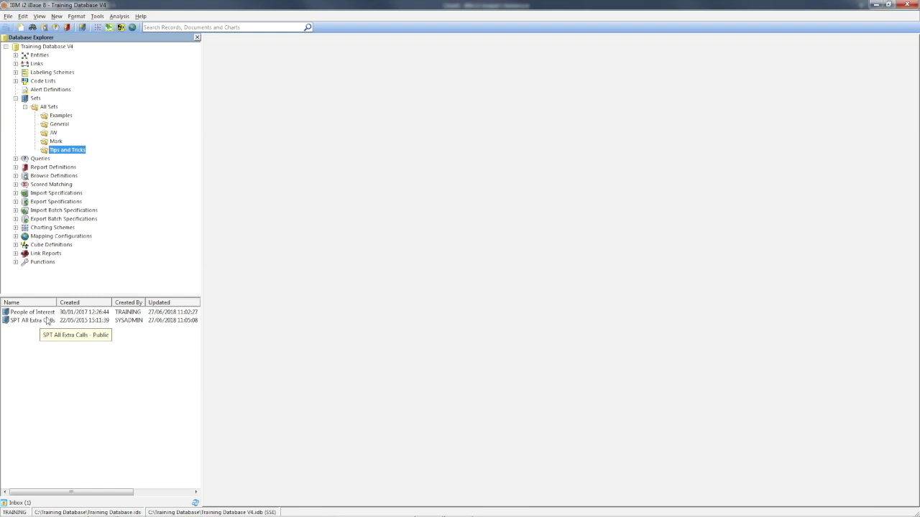
right_click(47, 159)
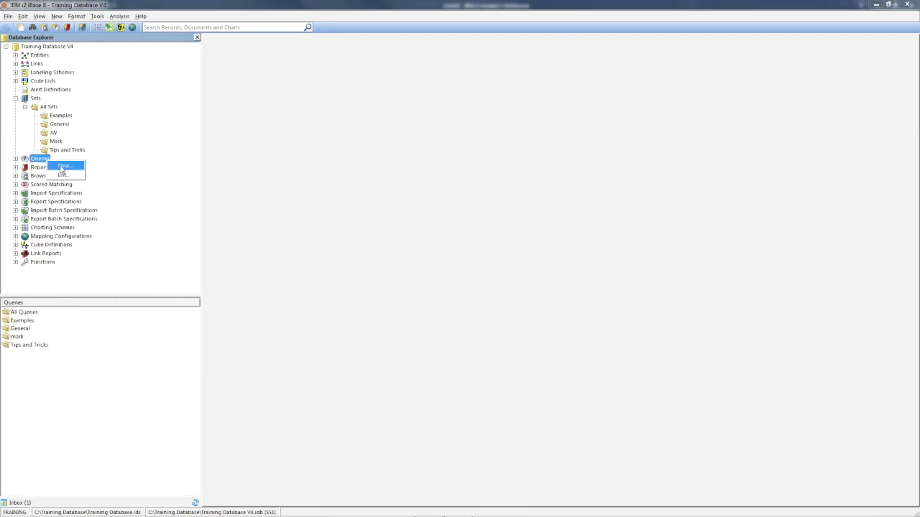
click(64, 165)
drag(255, 309, 387, 361)
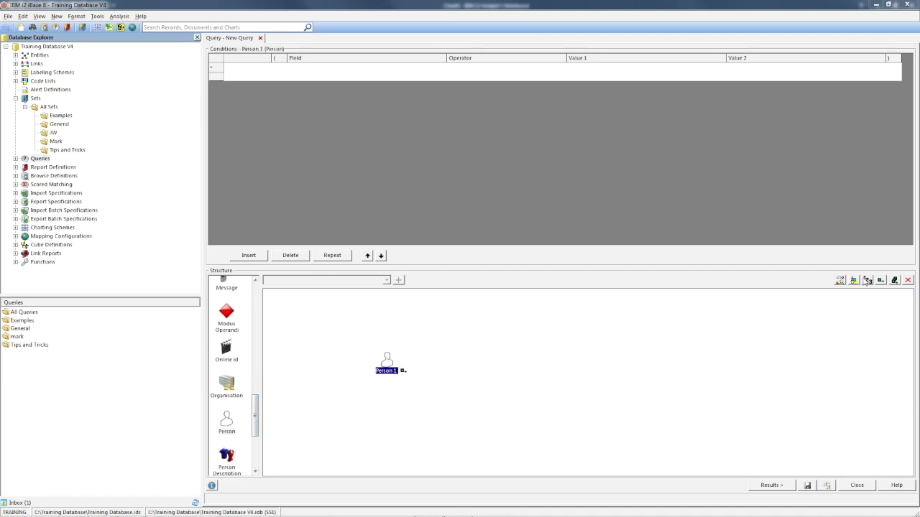
Step: Choose Set as Person 1's source and browse to the Tips and Tricks folder's sets
click(854, 280)
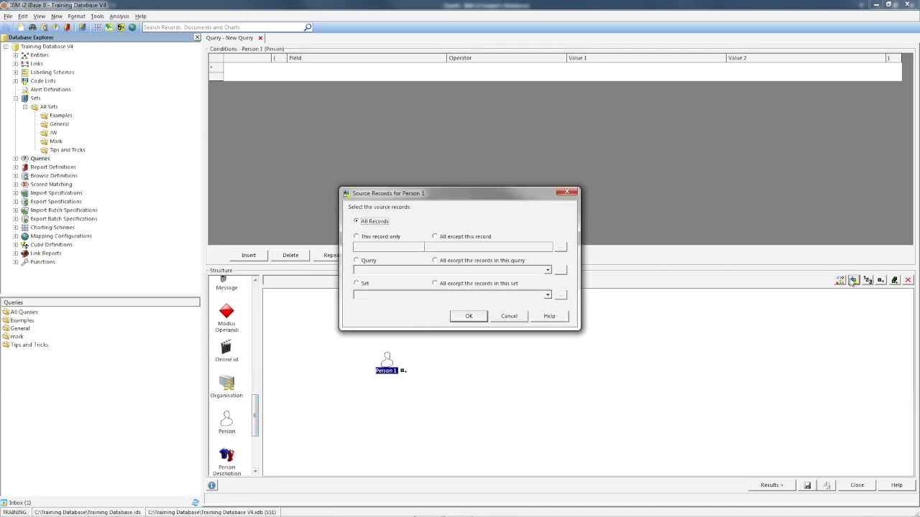
click(356, 284)
click(561, 296)
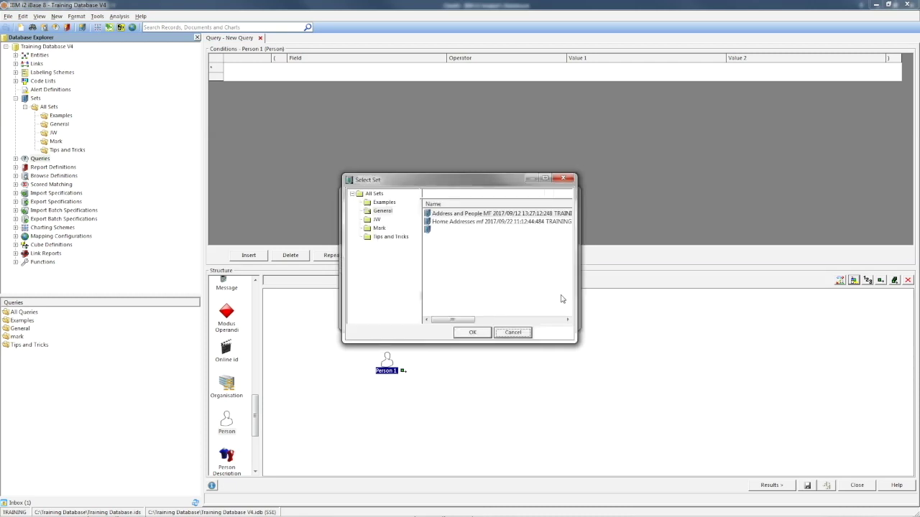
click(386, 238)
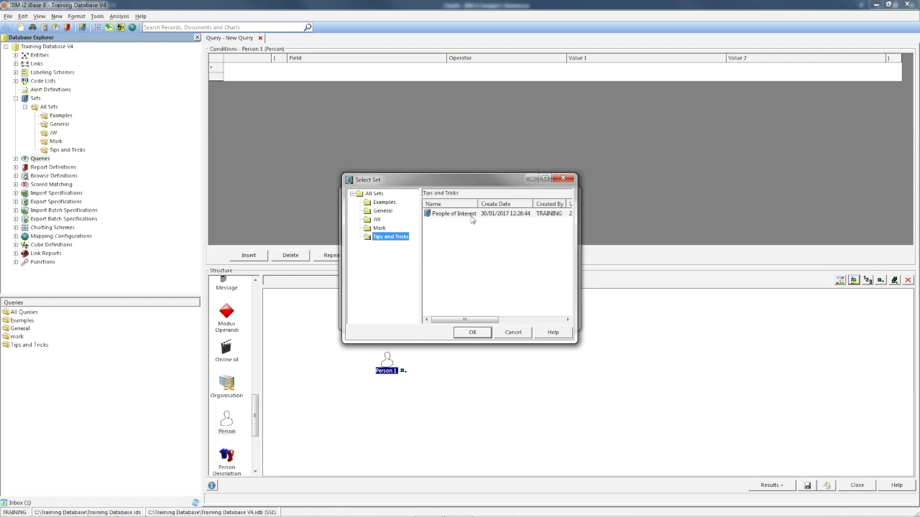